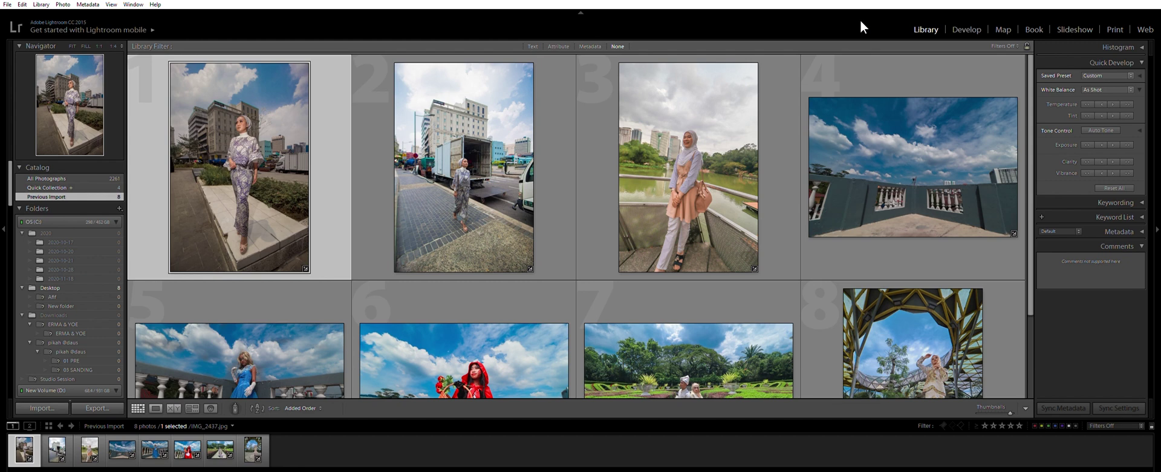
Select all eight imported photos and reset their develop settings to the defaults.
{"action": "scroll", "coordinate": [868, 107], "scroll_direction": "down", "scroll_amount": 1}
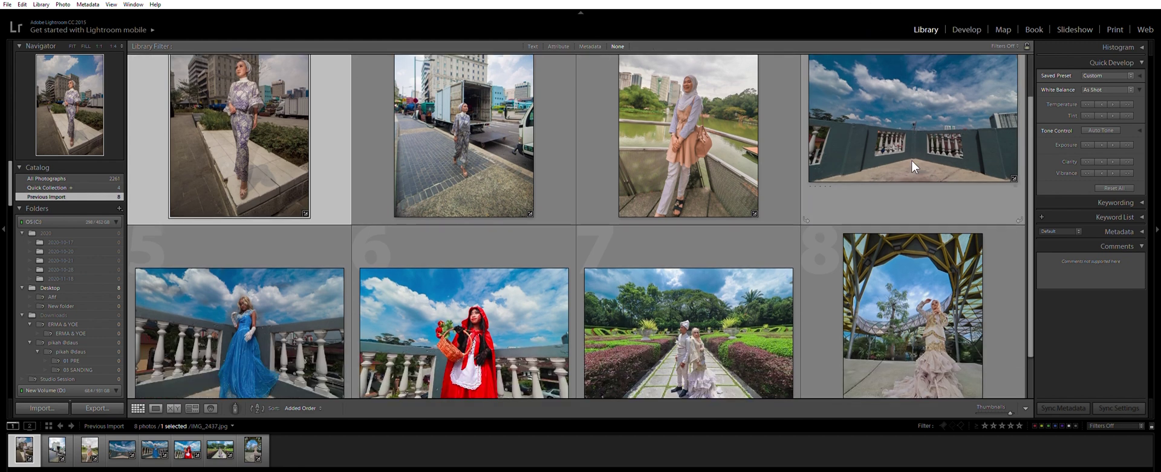
{"action": "left_click", "coordinate": [897, 332], "text": "shift"}
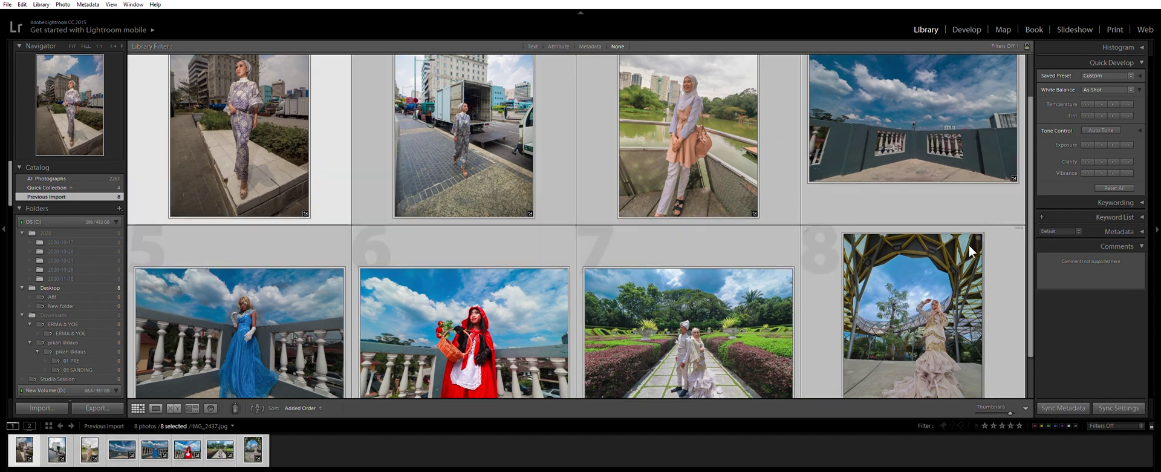
{"action": "key", "text": "ctrl+shift+r"}
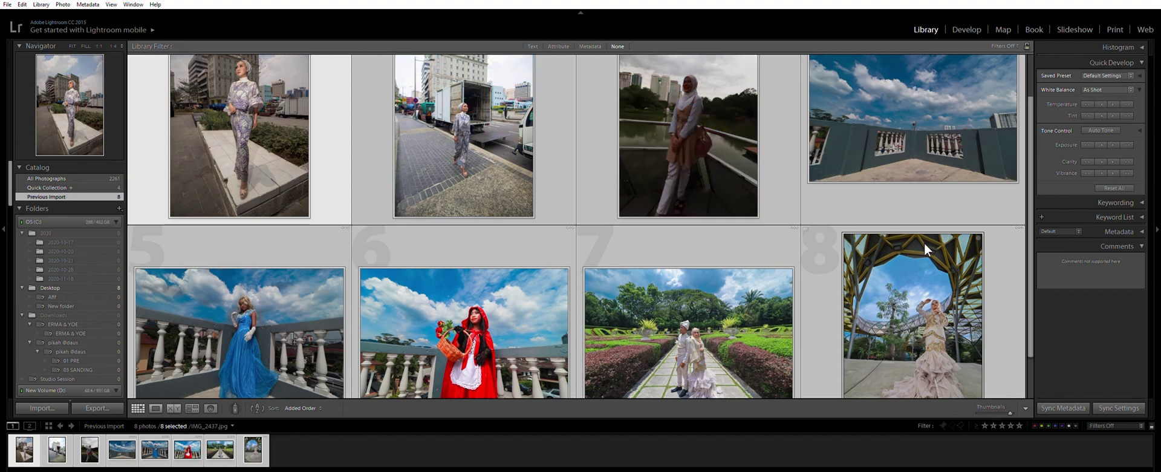
{"action": "scroll", "coordinate": [858, 233], "scroll_direction": "up", "scroll_amount": 1}
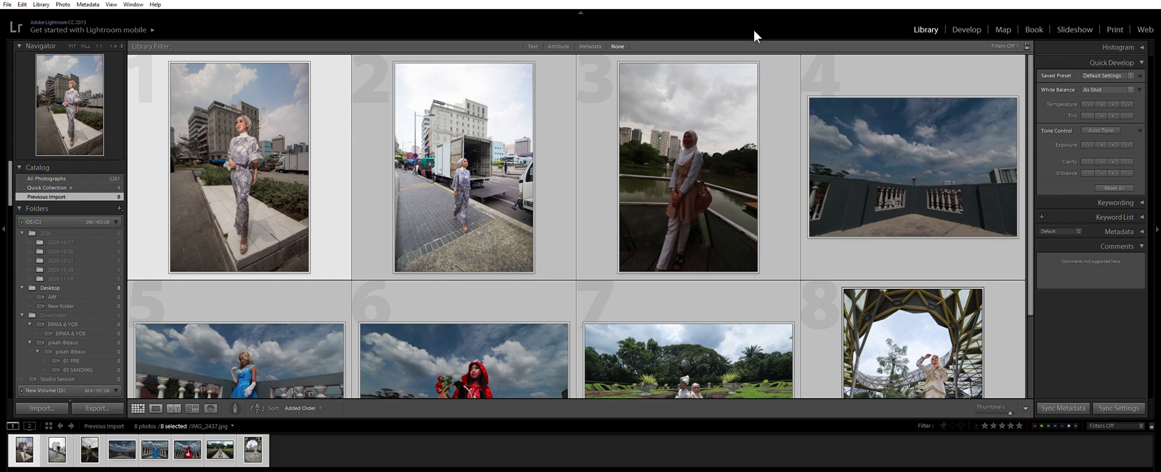
Examine the unedited photos in the grid and enlarged, comparing the skies in the portraits and the balcony shot.
{"action": "left_click", "coordinate": [729, 143]}
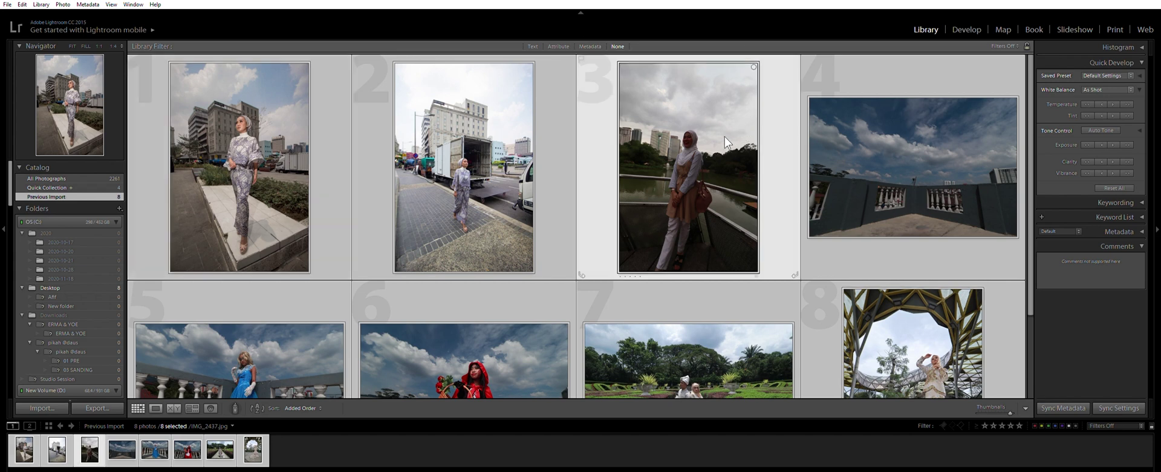
{"action": "left_click", "coordinate": [300, 202]}
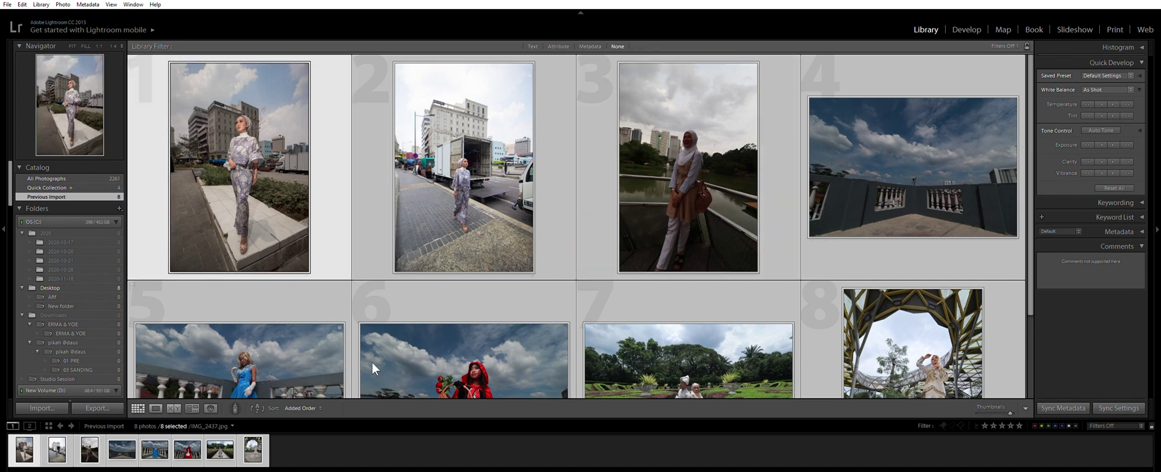
{"action": "left_click", "coordinate": [508, 360]}
{"action": "left_click", "coordinate": [688, 294]}
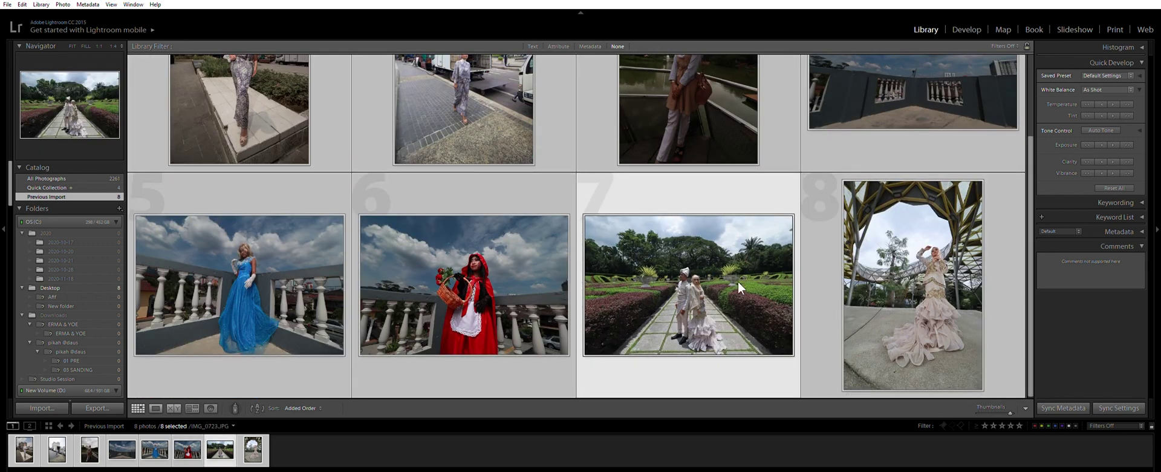
{"action": "scroll", "coordinate": [665, 254], "scroll_direction": "up", "scroll_amount": 1}
{"action": "scroll", "coordinate": [759, 188], "scroll_direction": "up", "scroll_amount": 1}
{"action": "left_click", "coordinate": [870, 133]}
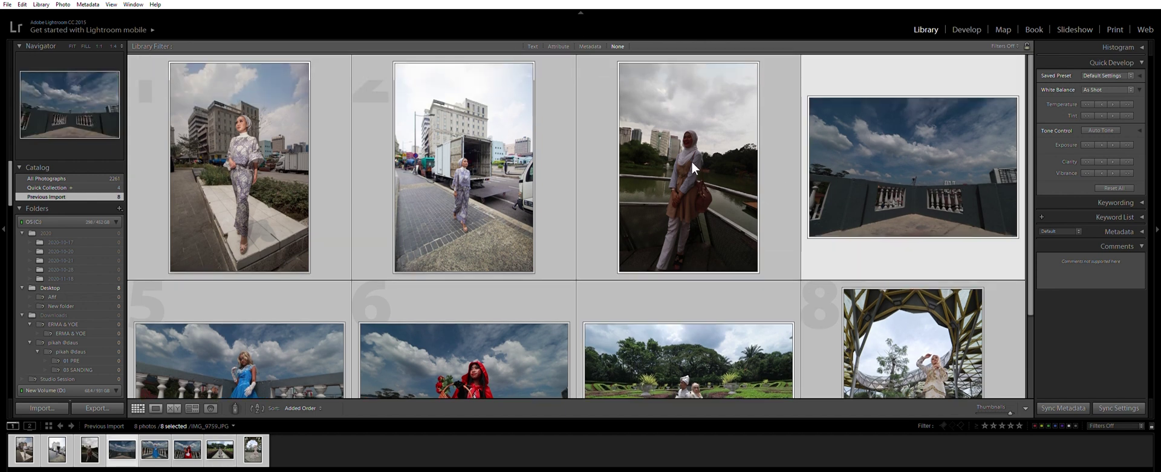
{"action": "left_click", "coordinate": [692, 161]}
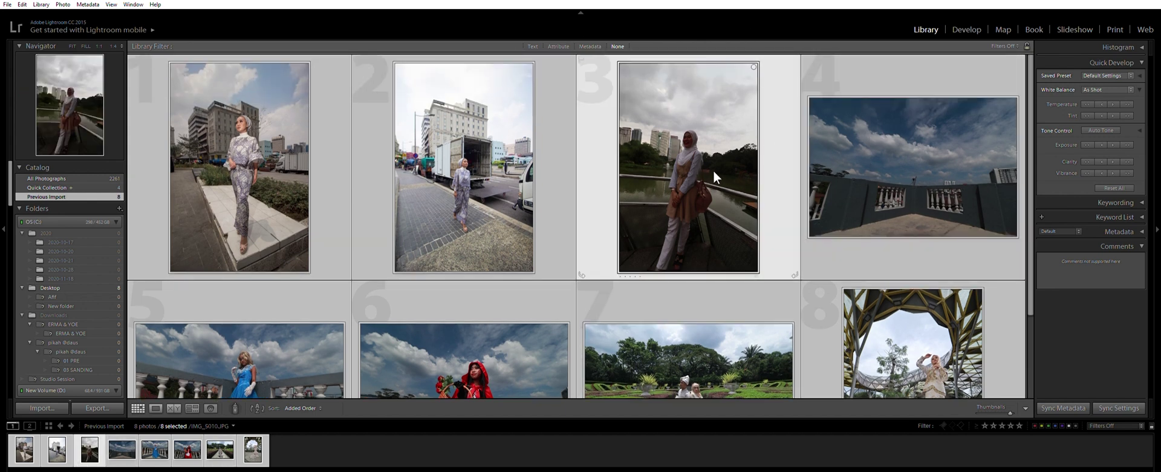
{"action": "double_click", "coordinate": [756, 126]}
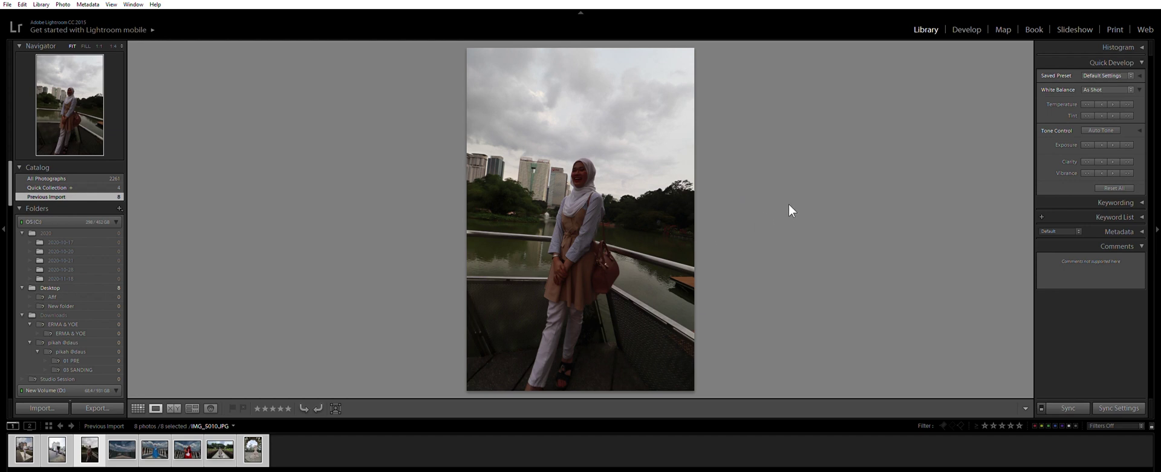
{"action": "left_click", "coordinate": [121, 454]}
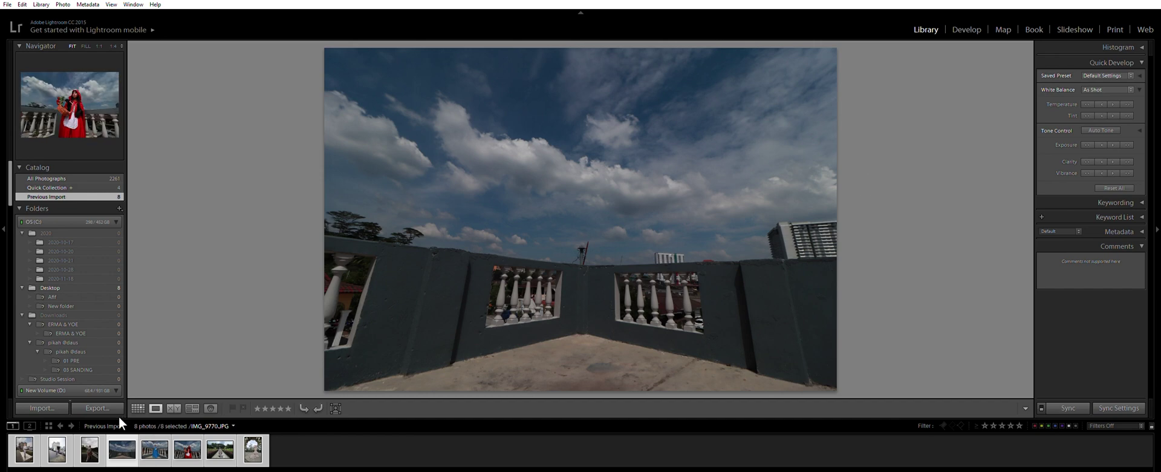
{"action": "left_click", "coordinate": [26, 451]}
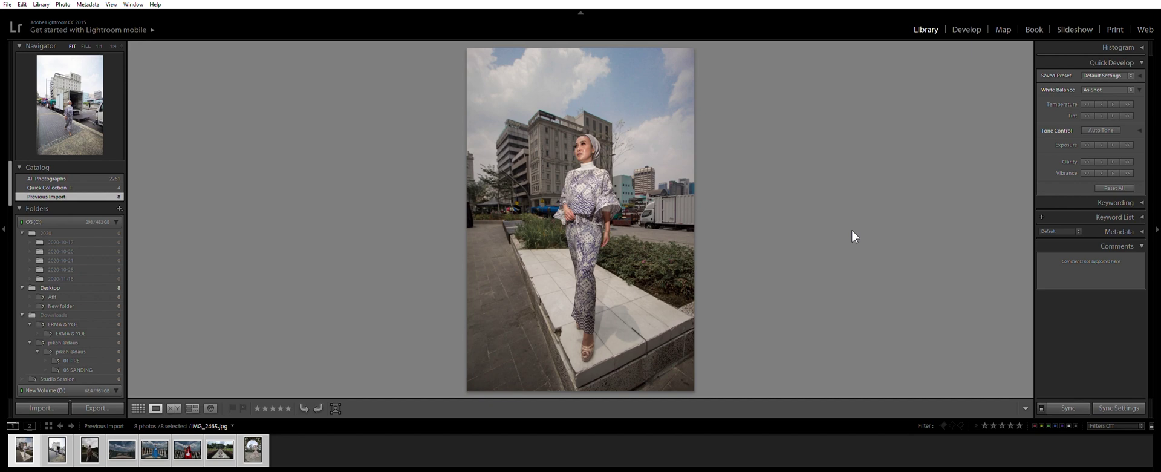
{"action": "left_click", "coordinate": [123, 449]}
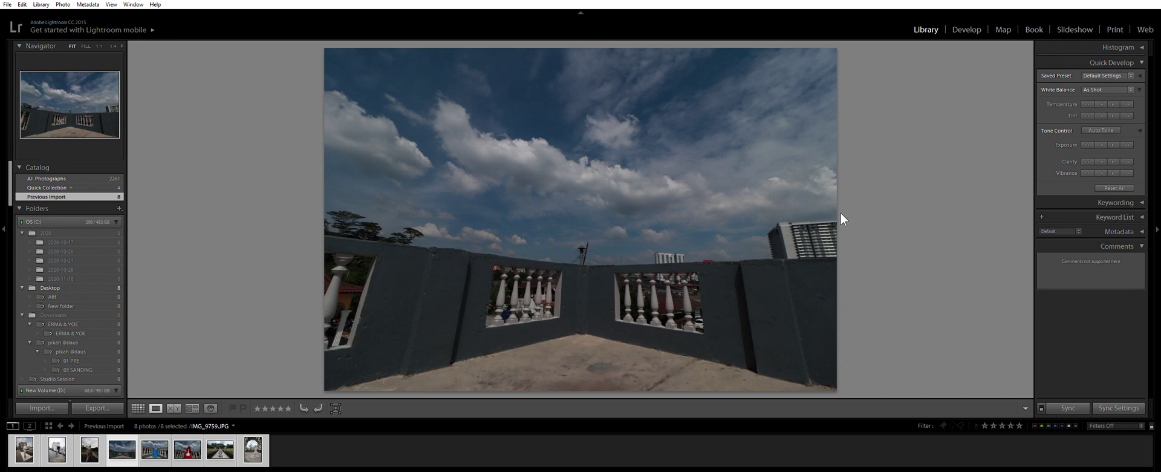
Open the dark riverside portrait for developing and set its Highlights to -58 and Vibrance to +46.
{"action": "left_click", "coordinate": [89, 448]}
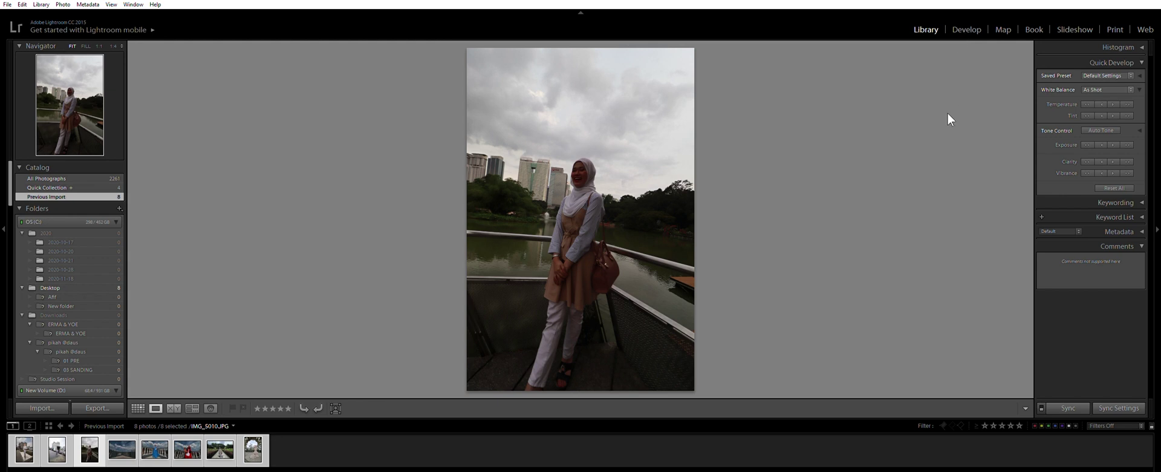
{"action": "left_click", "coordinate": [968, 29]}
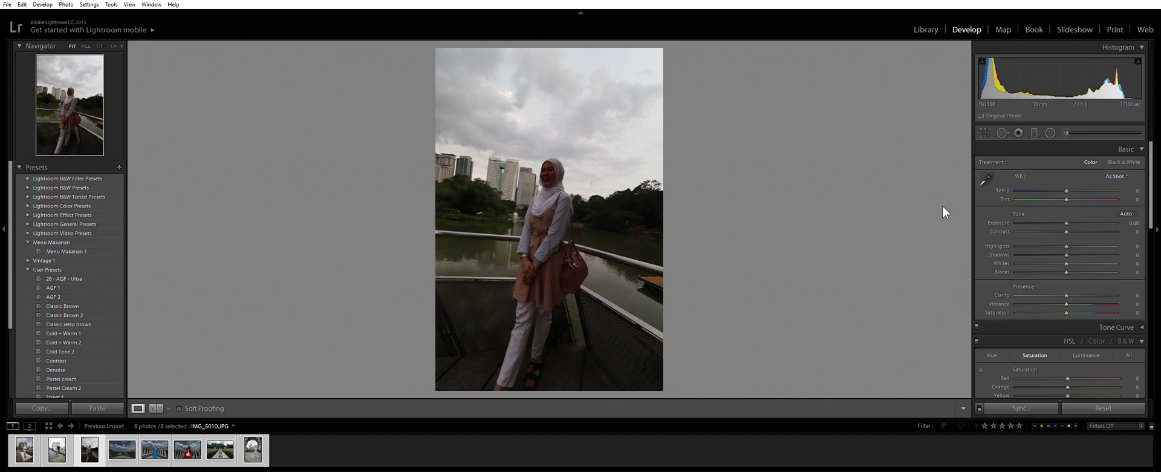
{"action": "left_click_drag", "start_coordinate": [1086, 239], "coordinate": [1036, 235]}
{"action": "left_click_drag", "start_coordinate": [1079, 296], "coordinate": [1089, 296]}
Set the riverside portrait's saturation to Aqua +35 and Blue +33, and its luminance to Aqua -50 and Blue -44.
{"action": "scroll", "coordinate": [1087, 296], "scroll_direction": "down", "scroll_amount": 3}
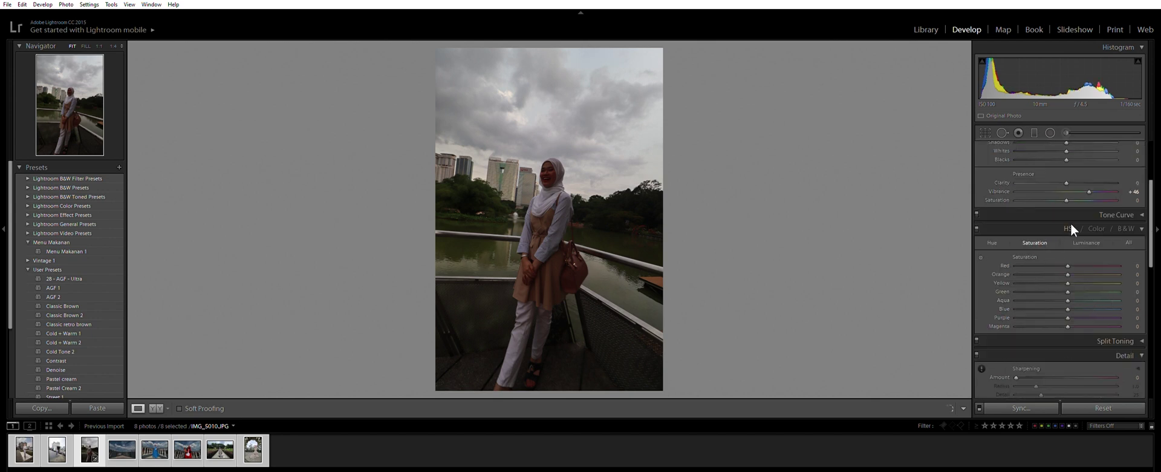
{"action": "left_click", "coordinate": [1086, 300]}
{"action": "left_click", "coordinate": [1085, 308]}
{"action": "left_click", "coordinate": [1082, 243]}
{"action": "left_click", "coordinate": [1041, 300]}
{"action": "left_click", "coordinate": [1044, 308]}
Raise the color noise reduction on the riverside portrait and compare it with its unedited version.
{"action": "scroll", "coordinate": [1098, 281], "scroll_direction": "down", "scroll_amount": 3}
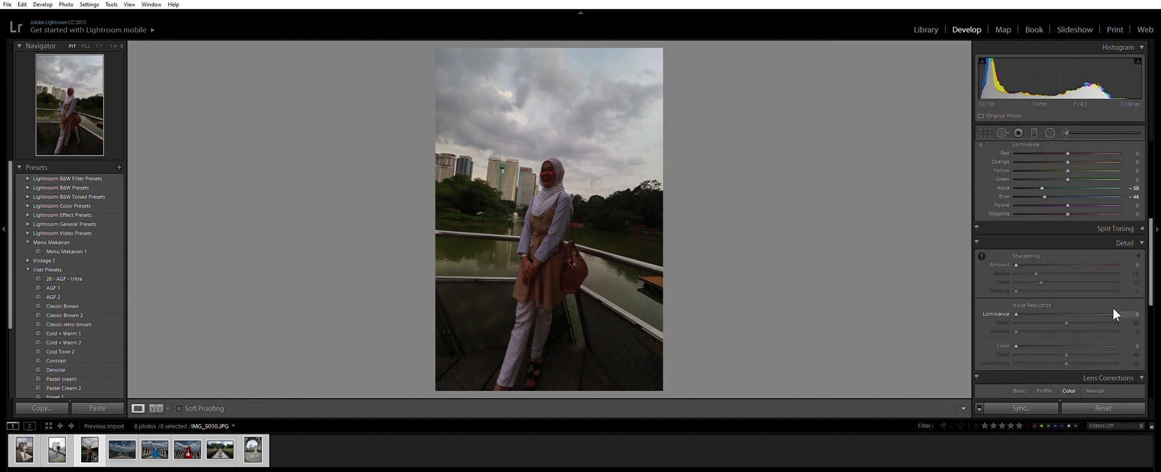
{"action": "left_click", "coordinate": [1055, 345]}
{"action": "key", "text": "backslash"}
{"action": "key", "text": "backslash"}
{"action": "key", "text": "backslash"}
{"action": "key", "text": "backslash"}
{"action": "key", "text": "backslash"}
{"action": "key", "text": "backslash"}
Brighten the riverside portrait with Shadows at +100, Blacks at +51 and Exposure at +0.34.
{"action": "scroll", "coordinate": [1083, 221], "scroll_direction": "up", "scroll_amount": 2}
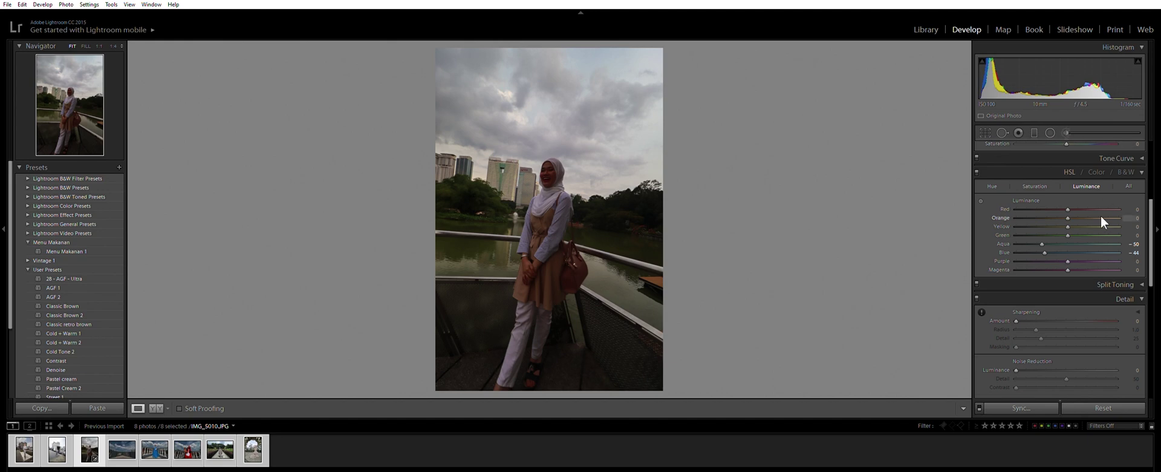
{"action": "scroll", "coordinate": [1123, 227], "scroll_direction": "up", "scroll_amount": 6}
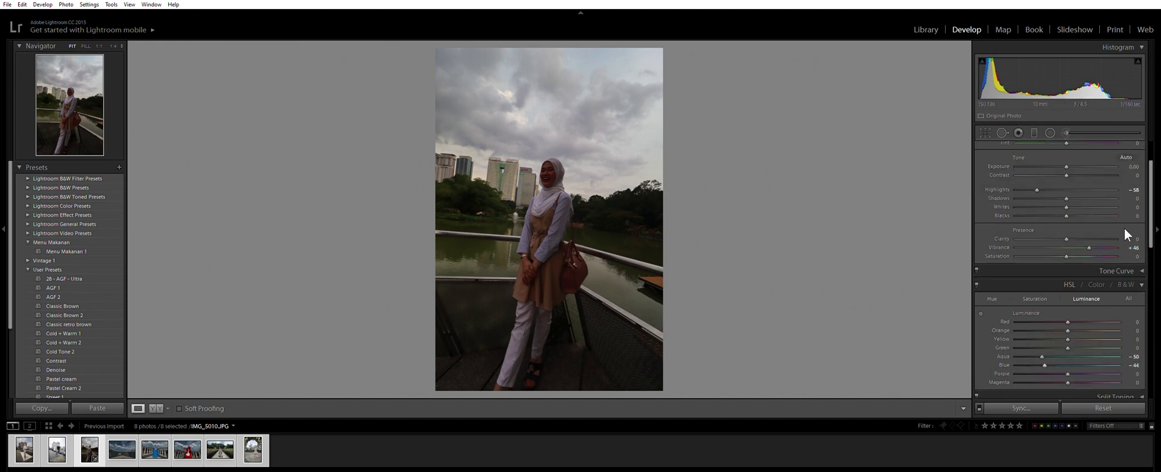
{"action": "mouse_move", "coordinate": [1077, 223]}
{"action": "left_mouse_down"}
{"action": "mouse_move", "coordinate": [1097, 216]}
{"action": "mouse_move", "coordinate": [1072, 223]}
{"action": "left_mouse_up"}
{"action": "left_click", "coordinate": [1089, 255]}
{"action": "left_click_drag", "start_coordinate": [1090, 253], "coordinate": [1096, 256]}
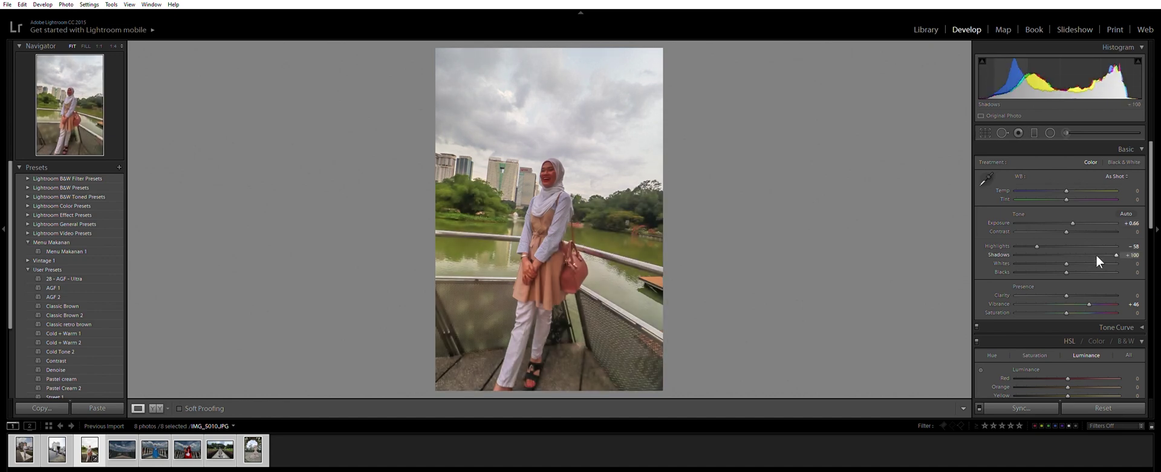
{"action": "left_click", "coordinate": [1092, 271]}
{"action": "left_click_drag", "start_coordinate": [1073, 220], "coordinate": [1068, 216]}
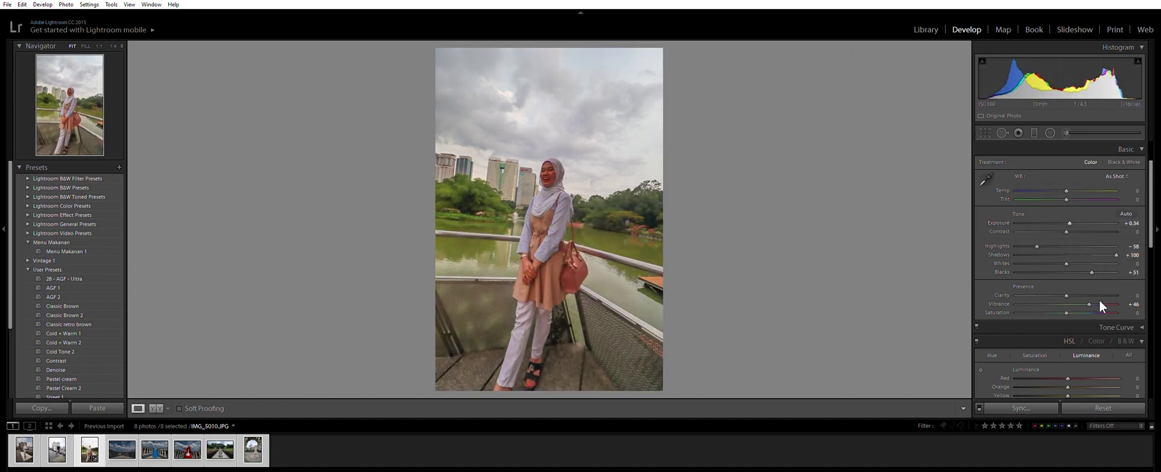
Set the riverside portrait's Orange luminance to +39, Whites to +4 and Exposure to +0.75.
{"action": "scroll", "coordinate": [1100, 299], "scroll_direction": "down", "scroll_amount": 2}
{"action": "left_click", "coordinate": [990, 297]}
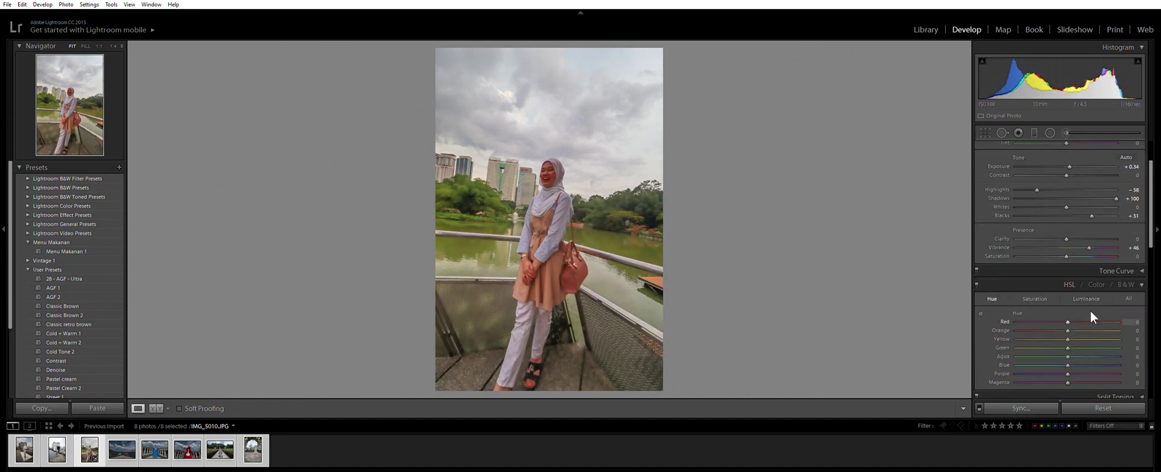
{"action": "left_click", "coordinate": [1035, 298]}
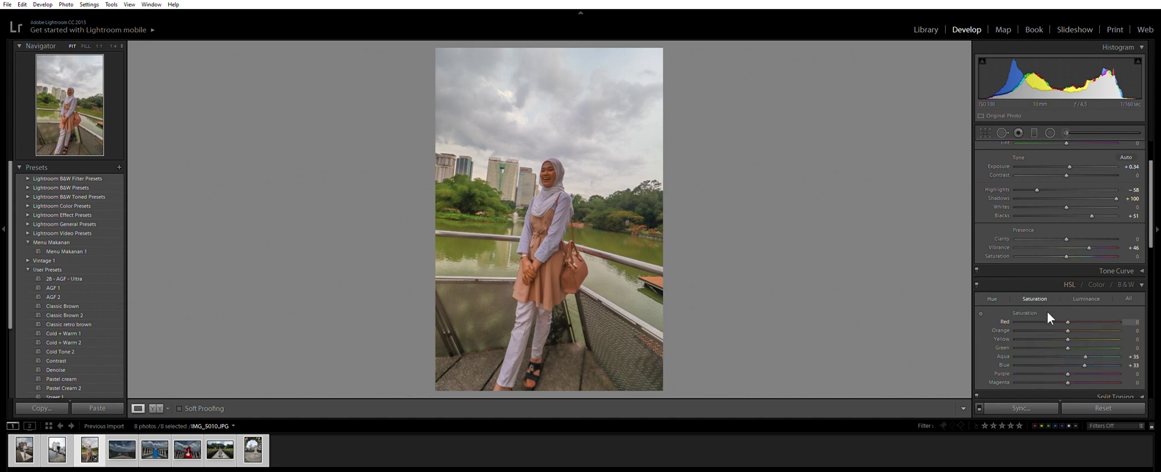
{"action": "left_click", "coordinate": [1087, 299]}
{"action": "left_click", "coordinate": [1088, 330]}
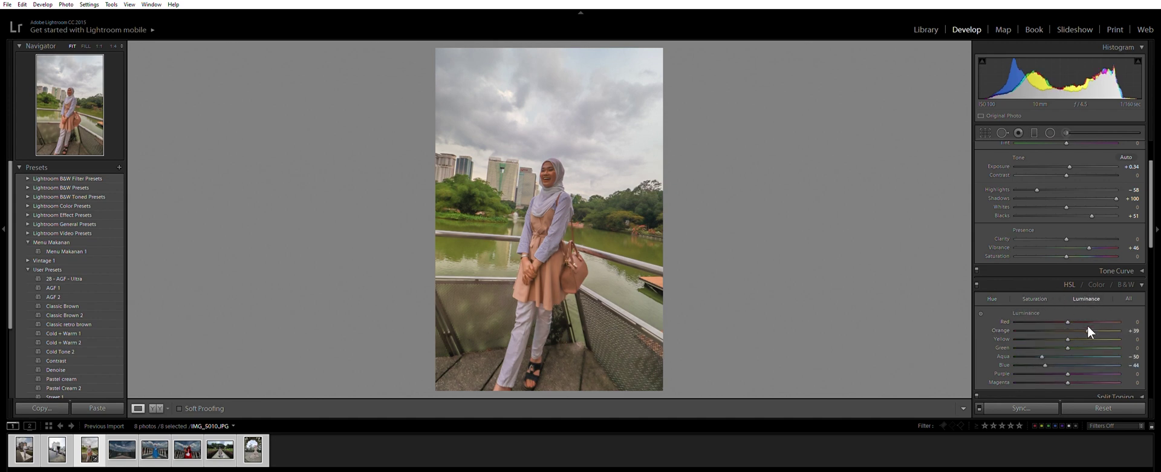
{"action": "mouse_move", "coordinate": [1071, 194]}
{"action": "left_mouse_down"}
{"action": "mouse_move", "coordinate": [1083, 196]}
{"action": "mouse_move", "coordinate": [1080, 169]}
{"action": "mouse_move", "coordinate": [1068, 196]}
{"action": "left_mouse_up"}
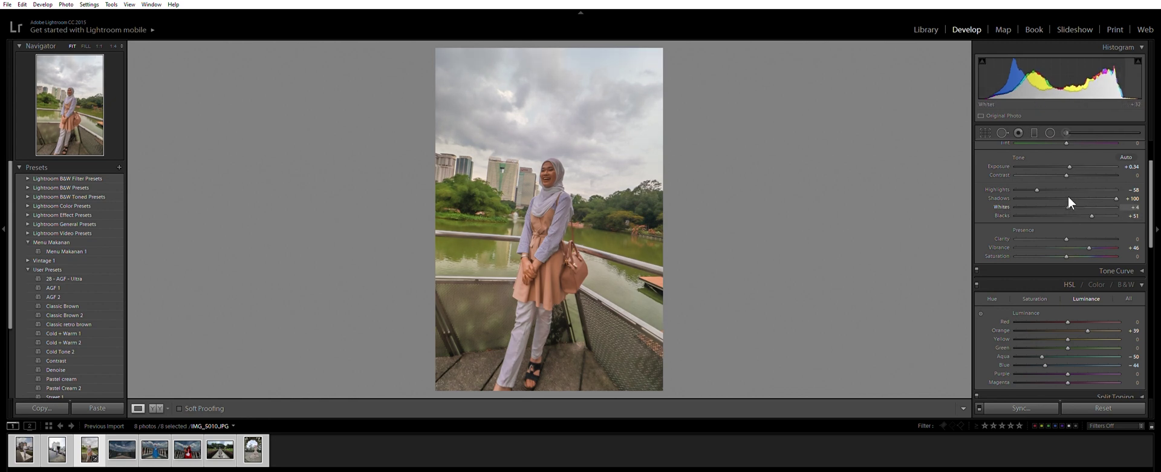
{"action": "left_click_drag", "start_coordinate": [1072, 159], "coordinate": [1075, 157]}
Compare the riverside portrait before and after the edits, checking the sky and the subject.
{"action": "key", "text": "backslash"}
{"action": "key", "text": "backslash"}
{"action": "key", "text": "backslash"}
{"action": "key", "text": "backslash"}
{"action": "key", "text": "backslash"}
{"action": "key", "text": "backslash"}
{"action": "key", "text": "backslash"}
{"action": "key", "text": "backslash"}
{"action": "key", "text": "backslash"}
{"action": "key", "text": "backslash"}
{"action": "key", "text": "backslash"}
{"action": "key", "text": "backslash"}
{"action": "key", "text": "backslash"}
{"action": "key", "text": "backslash"}
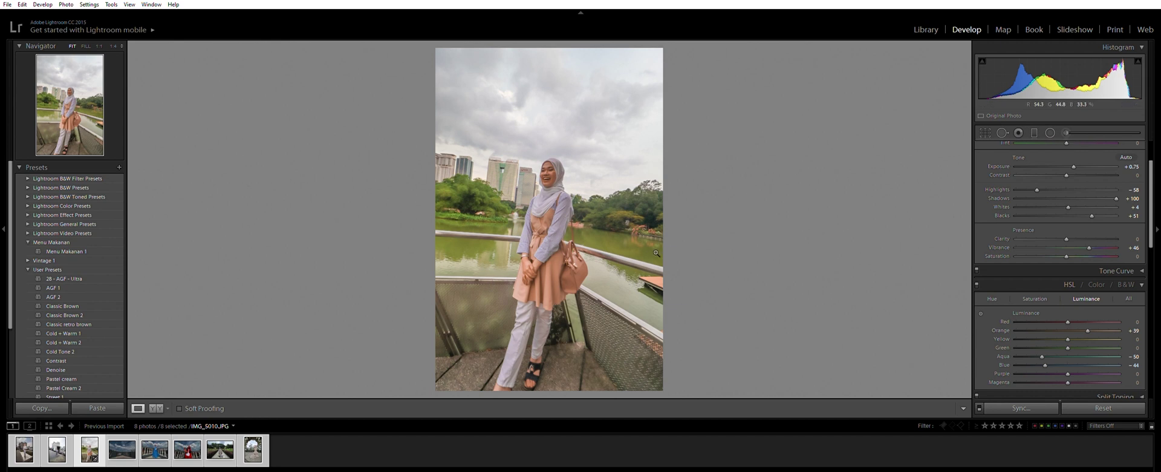
Open the street portrait with the truck, IMG_2465.jpg, and set its Highlights to -60 and Vibrance to +37.
{"action": "left_click", "coordinate": [50, 457]}
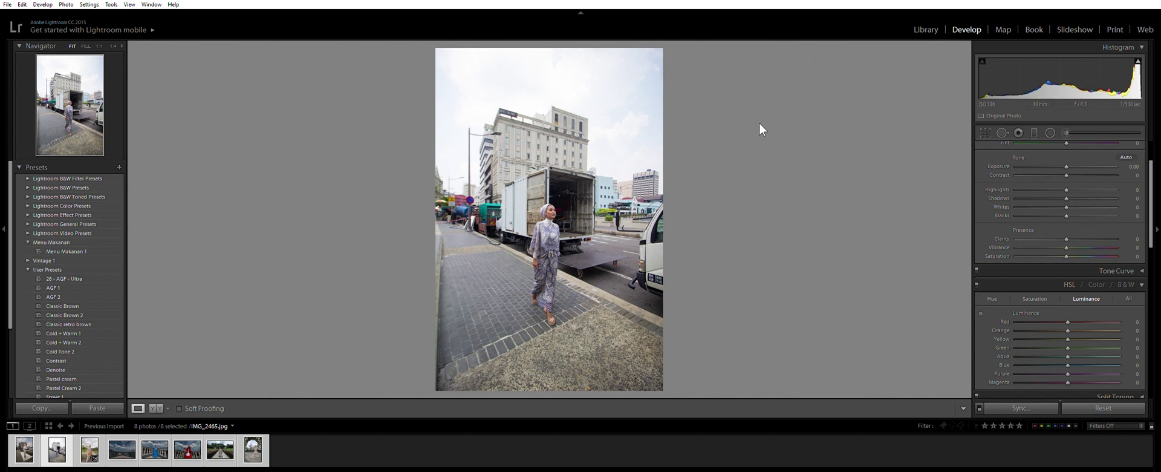
{"action": "left_click", "coordinate": [1036, 189]}
{"action": "left_click", "coordinate": [1084, 248]}
Raise the street portrait's Aqua and Blue saturation, and set its luminance to Aqua -36 and Blue -33.
{"action": "left_click", "coordinate": [1034, 298]}
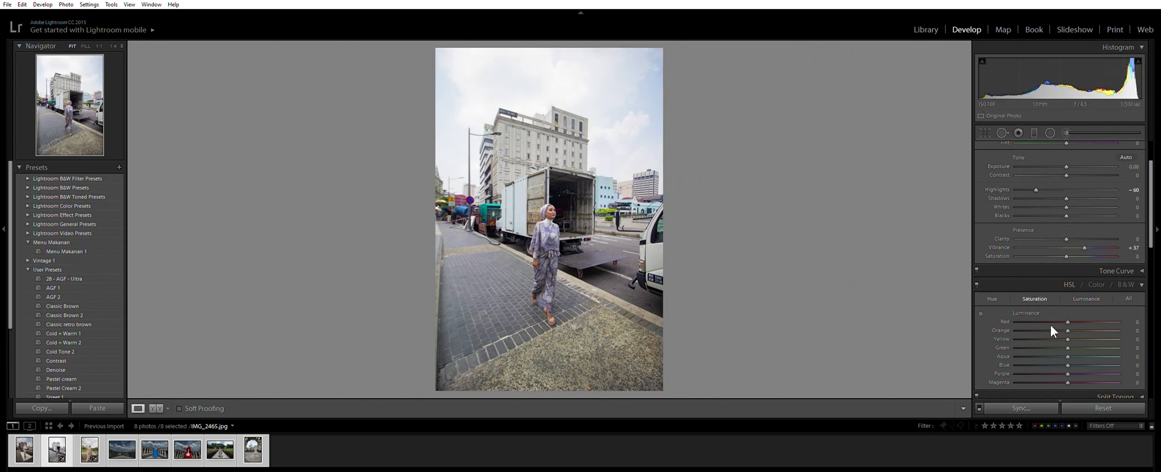
{"action": "left_click", "coordinate": [1088, 356]}
{"action": "left_click", "coordinate": [1089, 365]}
{"action": "left_click", "coordinate": [1087, 296]}
{"action": "left_click", "coordinate": [1049, 356]}
{"action": "left_click", "coordinate": [1050, 364]}
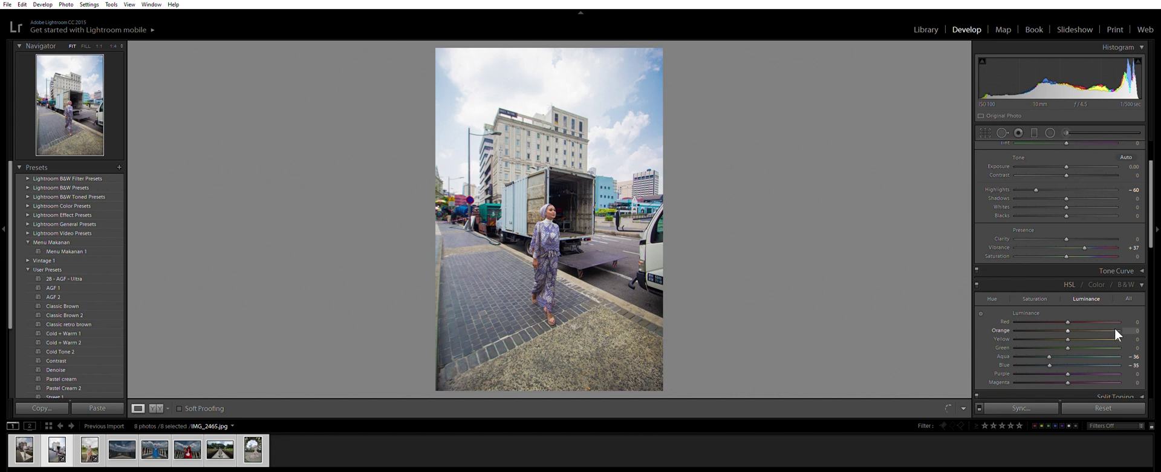
Set the street portrait's color noise reduction to 38 and compare the photo before and after.
{"action": "scroll", "coordinate": [1115, 328], "scroll_direction": "down", "scroll_amount": 5}
{"action": "left_click", "coordinate": [1055, 344]}
{"action": "key", "text": "backslash"}
{"action": "key", "text": "backslash"}
{"action": "key", "text": "backslash"}
{"action": "key", "text": "backslash"}
{"action": "key", "text": "backslash"}
{"action": "key", "text": "backslash"}
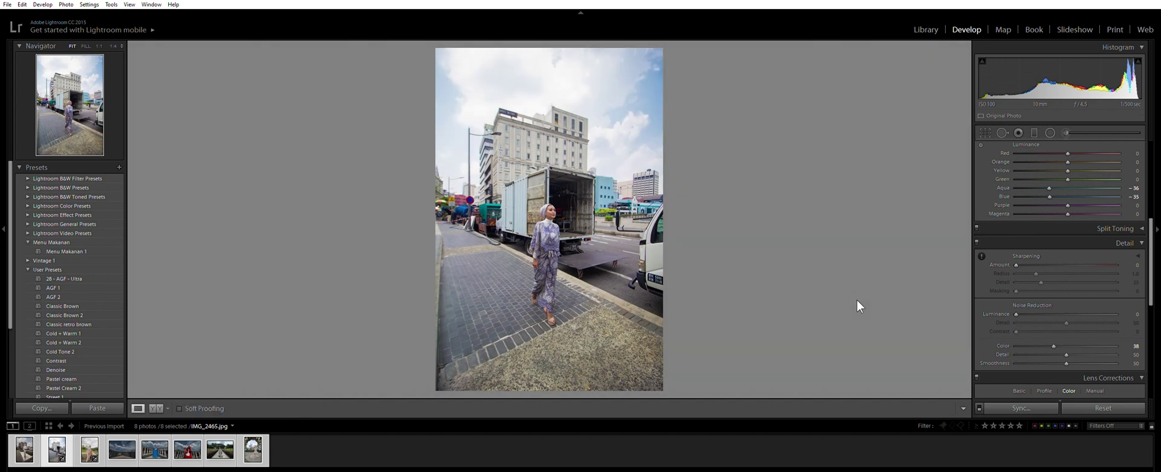
Open the portrait on the stone ledge, IMG_2437.jpg, and set its Highlights to -66 and Vibrance to +44.
{"action": "left_click", "coordinate": [23, 448]}
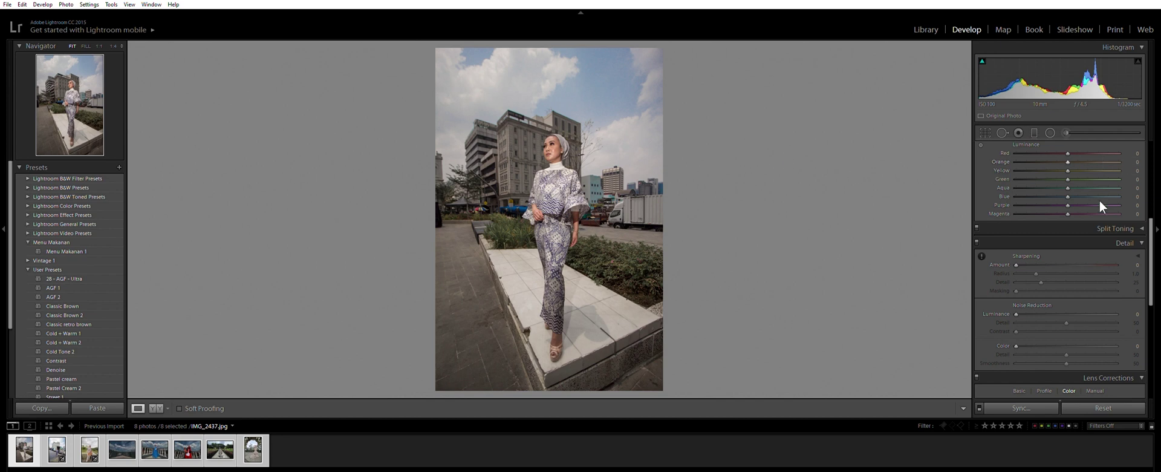
{"action": "scroll", "coordinate": [1097, 181], "scroll_direction": "up", "scroll_amount": 2}
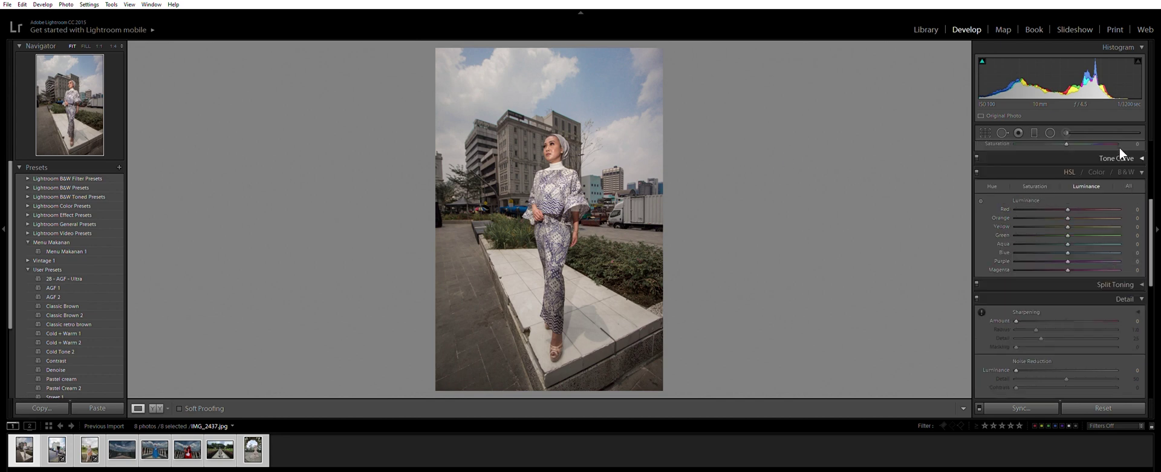
{"action": "left_click_drag", "start_coordinate": [1152, 200], "coordinate": [1148, 143]}
{"action": "left_click_drag", "start_coordinate": [1066, 239], "coordinate": [1034, 238]}
{"action": "left_click", "coordinate": [1088, 296]}
Raise the ledge portrait's Aqua and Blue saturation, and set its luminance to Aqua -52 and Blue -44.
{"action": "left_click", "coordinate": [1035, 347]}
{"action": "scroll", "coordinate": [1117, 315], "scroll_direction": "down", "scroll_amount": 2}
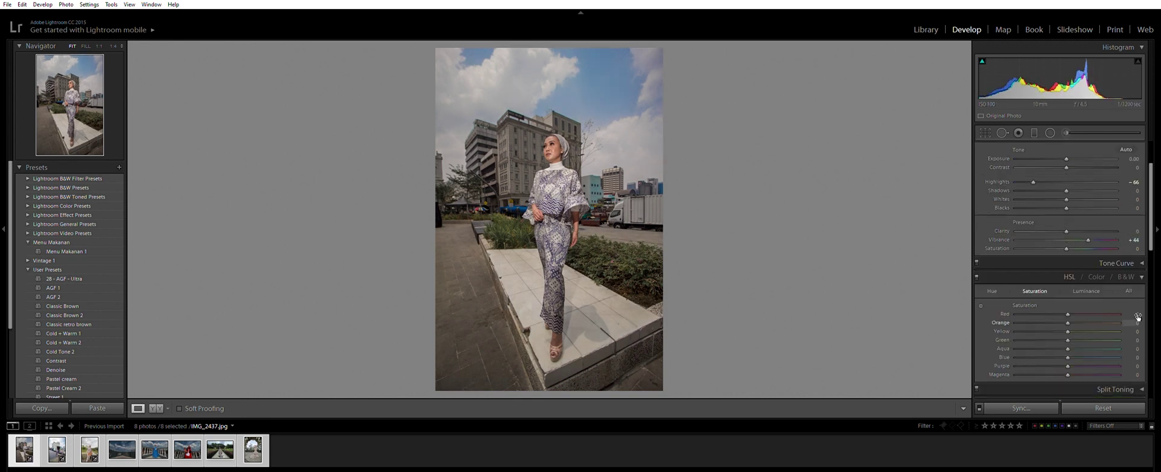
{"action": "scroll", "coordinate": [1119, 309], "scroll_direction": "down", "scroll_amount": 2}
{"action": "left_click", "coordinate": [1087, 291]}
{"action": "left_click", "coordinate": [1089, 301]}
{"action": "left_click", "coordinate": [1086, 234]}
{"action": "left_click", "coordinate": [1041, 292]}
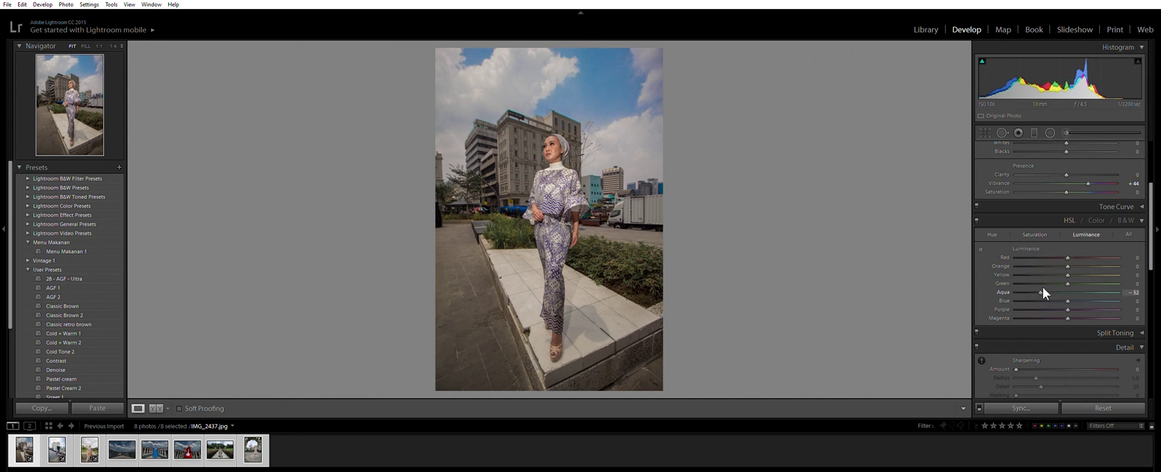
{"action": "left_click", "coordinate": [1044, 301]}
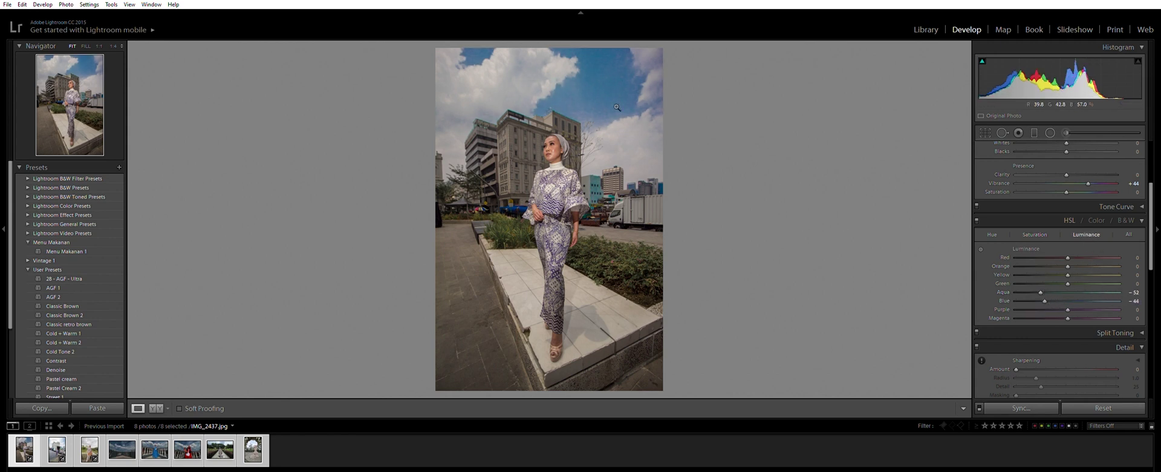
Set the ledge portrait's color noise reduction to 40 with a smoothness of 73.
{"action": "scroll", "coordinate": [1083, 274], "scroll_direction": "down", "scroll_amount": 5}
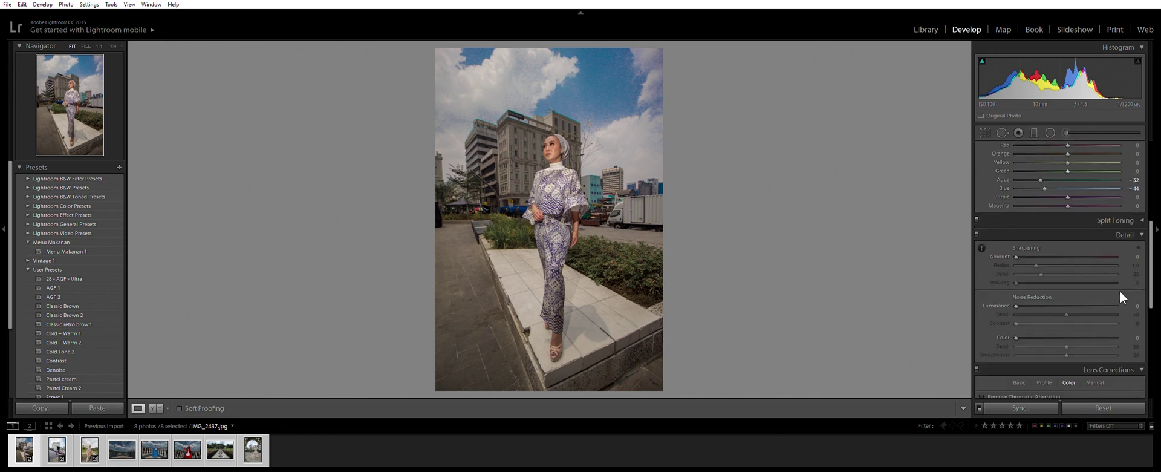
{"action": "left_click", "coordinate": [1089, 298]}
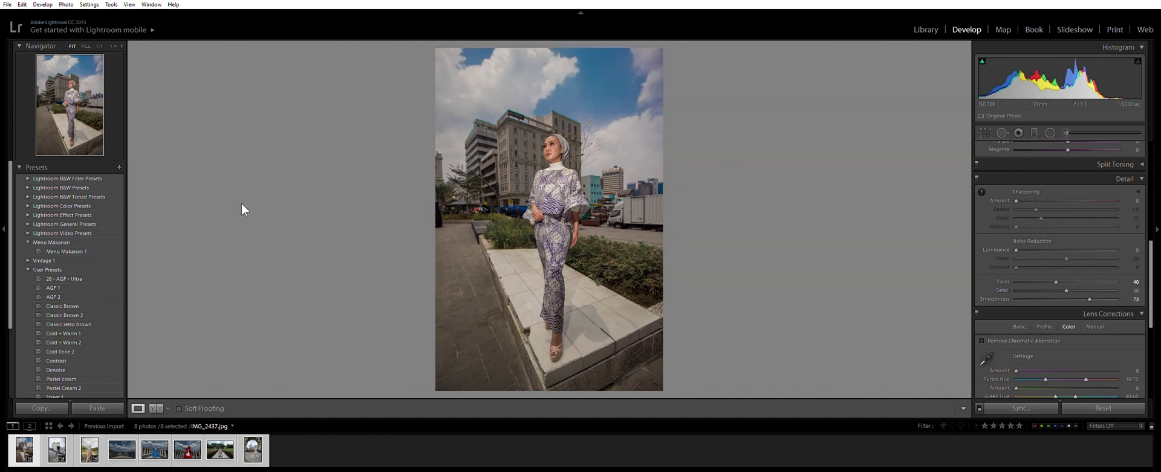
Open the empty balcony photo, IMG_9759.JPG, and set its Highlights to -56 and Vibrance to +51.
{"action": "left_click", "coordinate": [123, 451]}
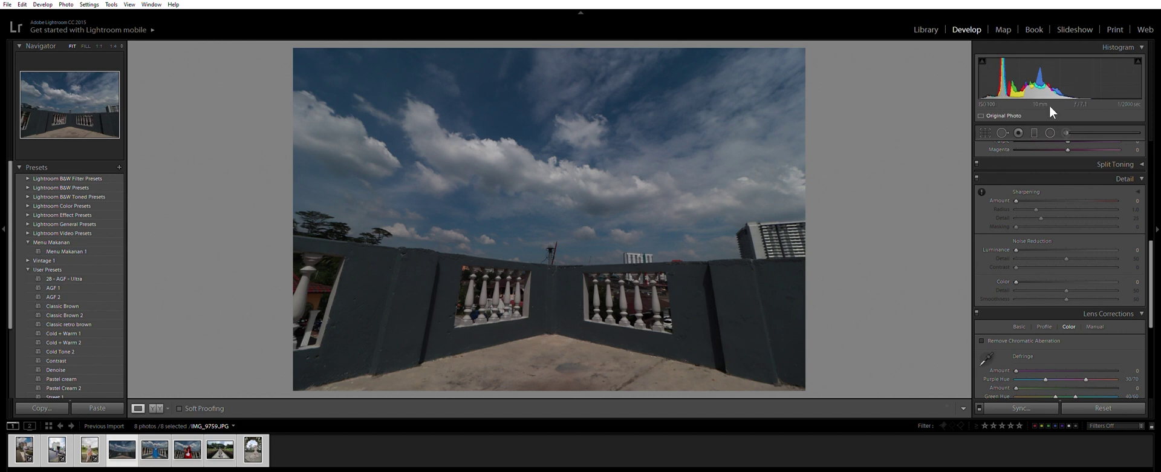
{"action": "scroll", "coordinate": [1128, 241], "scroll_direction": "up", "scroll_amount": 8}
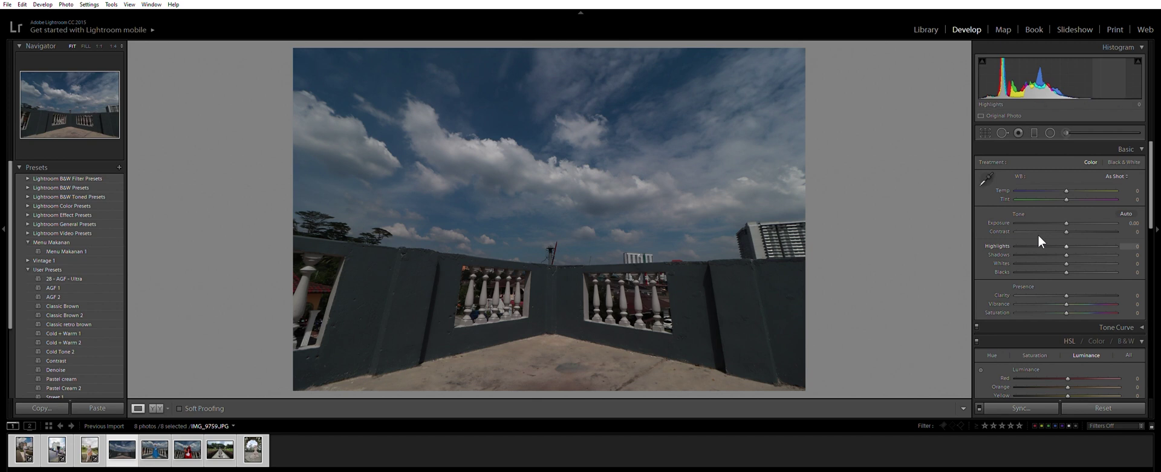
{"action": "left_click", "coordinate": [1038, 237]}
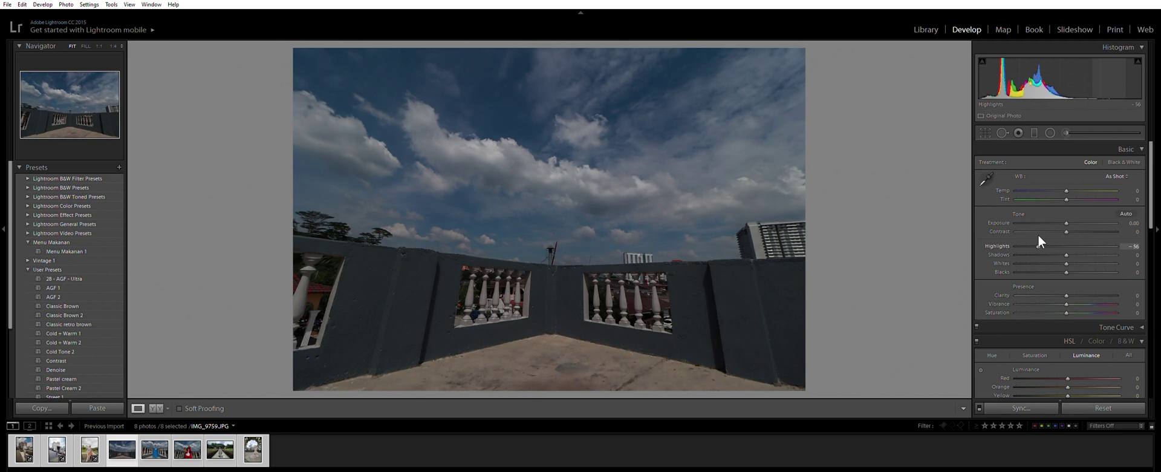
{"action": "left_click", "coordinate": [1092, 303]}
Raise the balcony photo's Aqua and Blue saturation, and set its luminance to Aqua -49 and Blue -44.
{"action": "scroll", "coordinate": [1084, 326], "scroll_direction": "down", "scroll_amount": 3}
{"action": "left_click", "coordinate": [1032, 242]}
{"action": "left_click", "coordinate": [1086, 308]}
{"action": "left_click", "coordinate": [1086, 242]}
{"action": "left_click", "coordinate": [1041, 295]}
{"action": "left_click", "coordinate": [1044, 308]}
Set the balcony photo's color noise reduction to 53 with a smoothness of 58.
{"action": "scroll", "coordinate": [1120, 329], "scroll_direction": "down", "scroll_amount": 3}
{"action": "left_click", "coordinate": [1069, 346]}
{"action": "left_click", "coordinate": [1075, 363]}
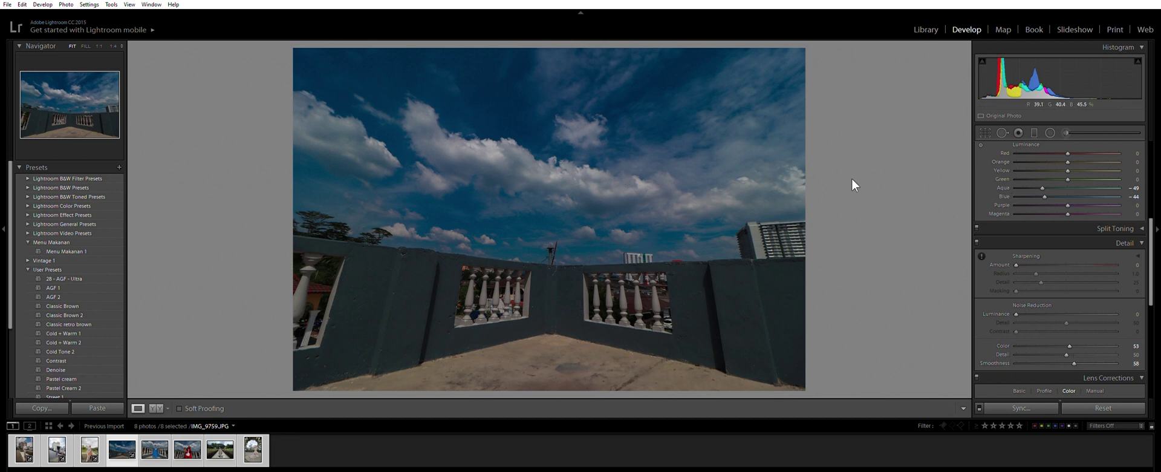
Set the balcony photo's Exposure to +1.00 and compare the before and after versions side by side.
{"action": "scroll", "coordinate": [1128, 182], "scroll_direction": "up", "scroll_amount": 6}
{"action": "left_click", "coordinate": [1133, 223]}
{"action": "type", "text": "1"}
{"action": "key", "text": "Return"}
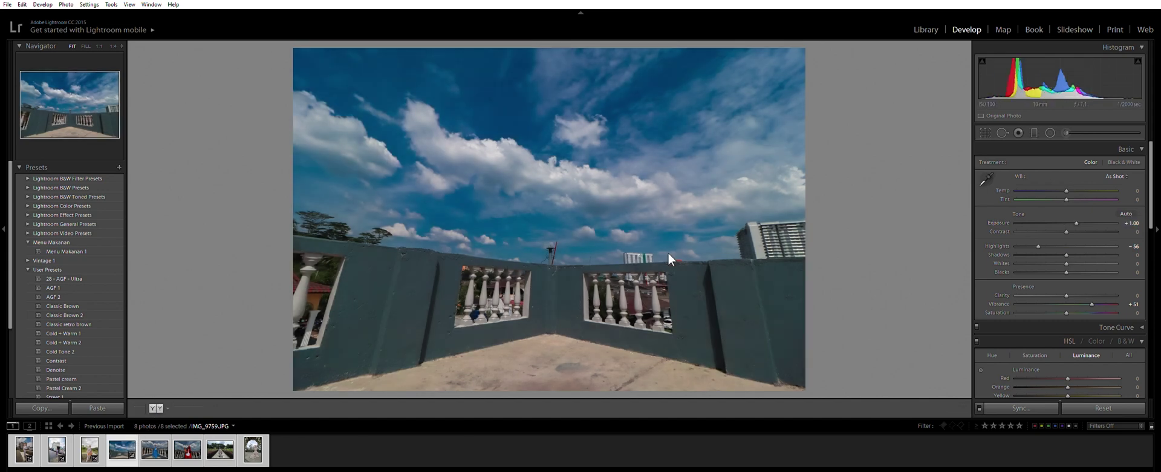
{"action": "key", "text": "y"}
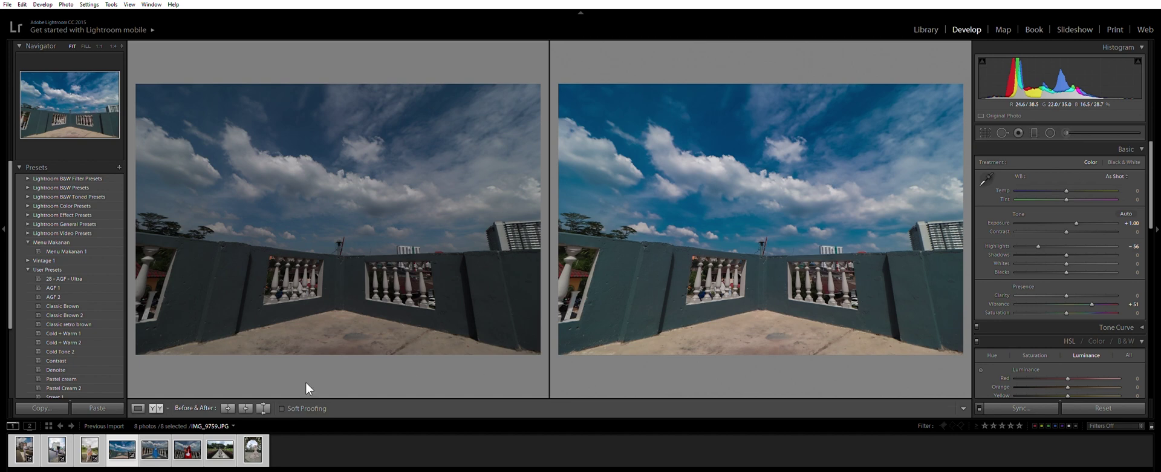
Open the garden couple photo, IMG_0723.JPG, in single view and set its Highlights to -69 and Vibrance to +45.
{"action": "left_click", "coordinate": [152, 454]}
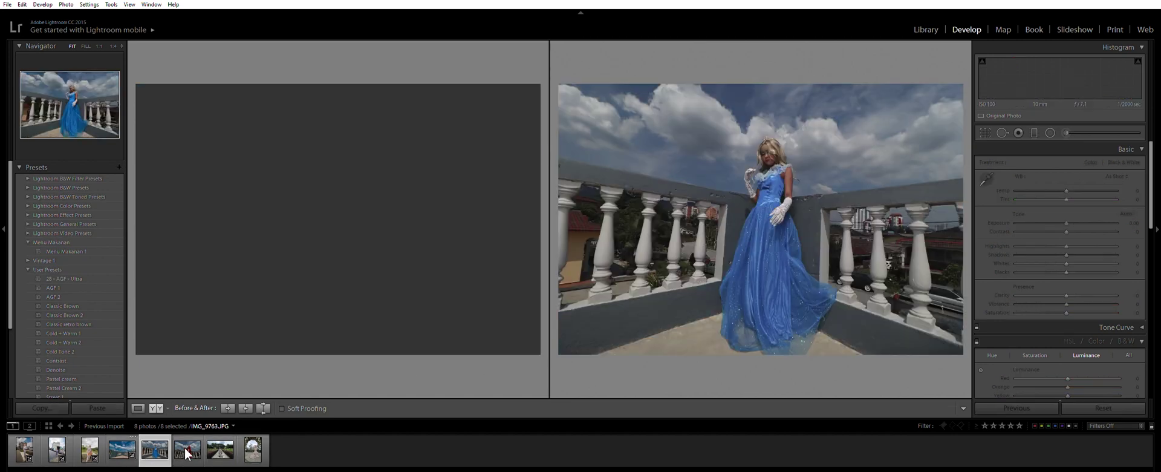
{"action": "left_click", "coordinate": [187, 452]}
{"action": "left_click", "coordinate": [219, 450]}
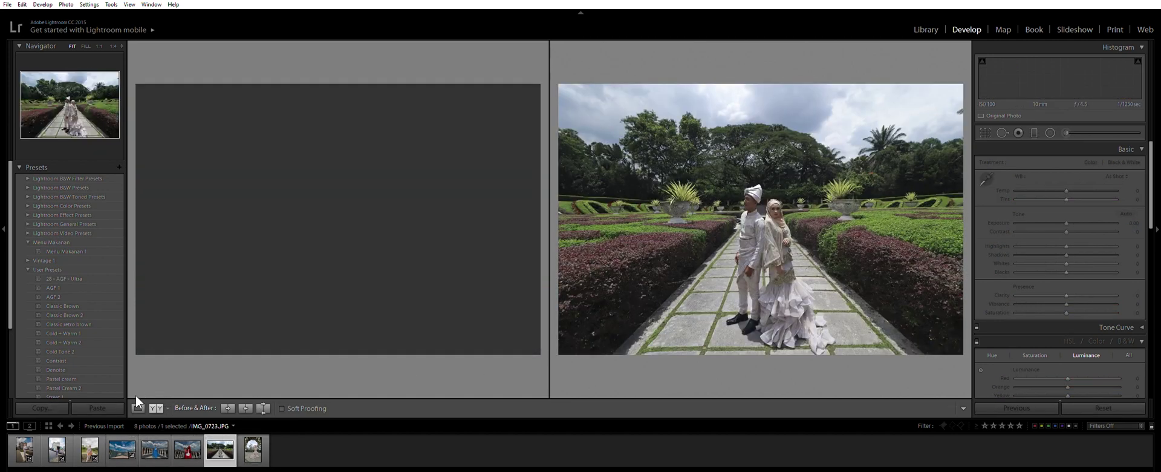
{"action": "key", "text": "y"}
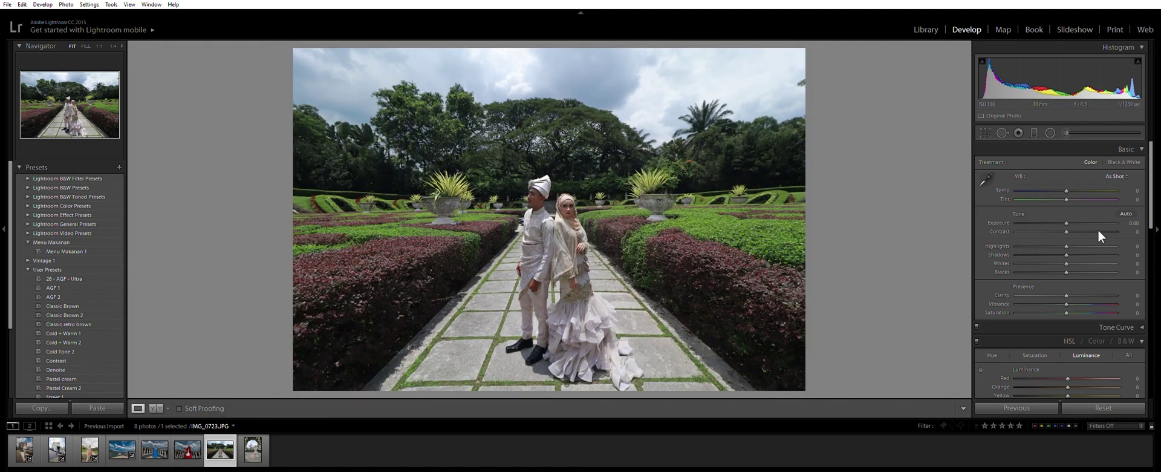
{"action": "left_click", "coordinate": [1033, 240]}
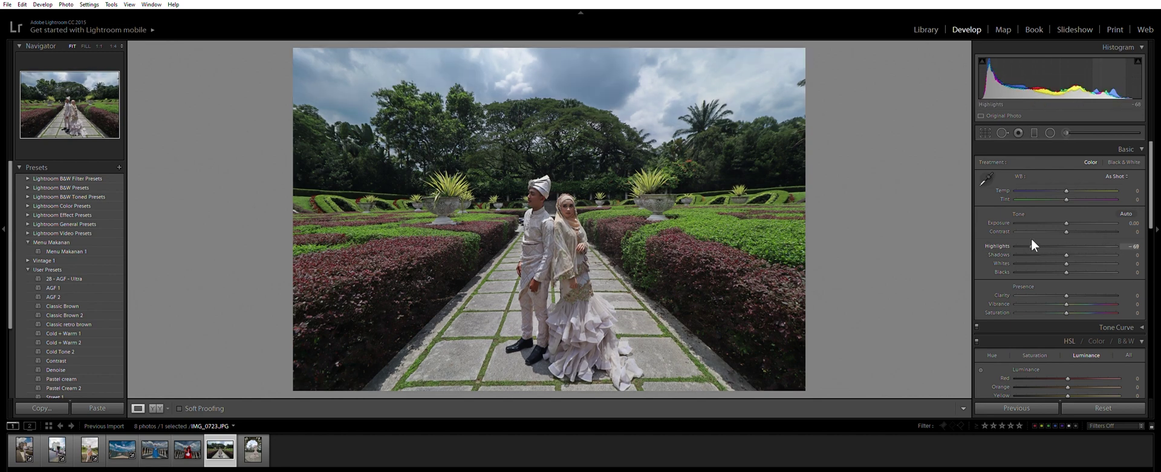
{"action": "left_click", "coordinate": [1088, 303]}
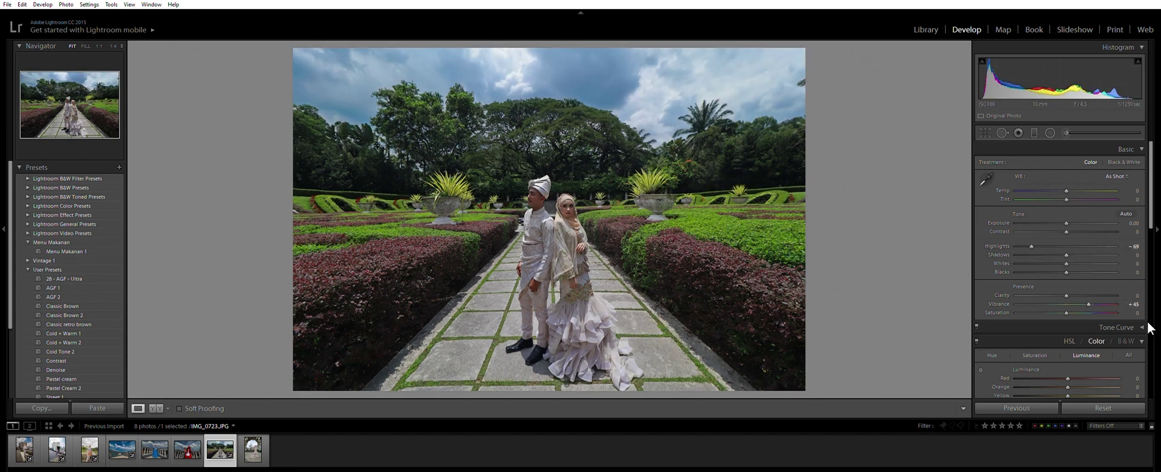
Set the garden photo's Aqua and Blue saturation to +40, and its luminance to Aqua -38 and Blue -37.
{"action": "scroll", "coordinate": [1132, 324], "scroll_direction": "down", "scroll_amount": 5}
{"action": "left_click", "coordinate": [1035, 182]}
{"action": "left_click", "coordinate": [1087, 243]}
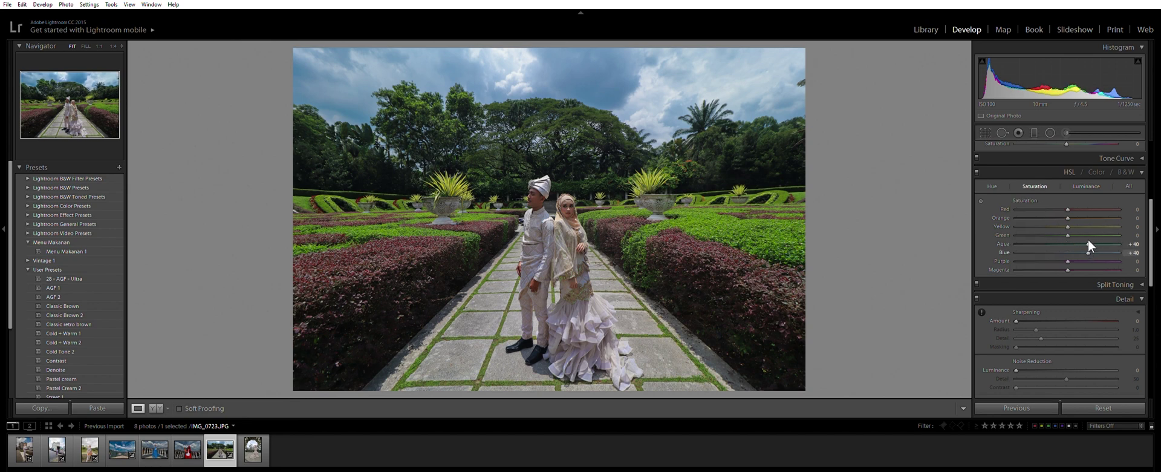
{"action": "left_click", "coordinate": [1086, 186]}
{"action": "left_click", "coordinate": [1047, 243]}
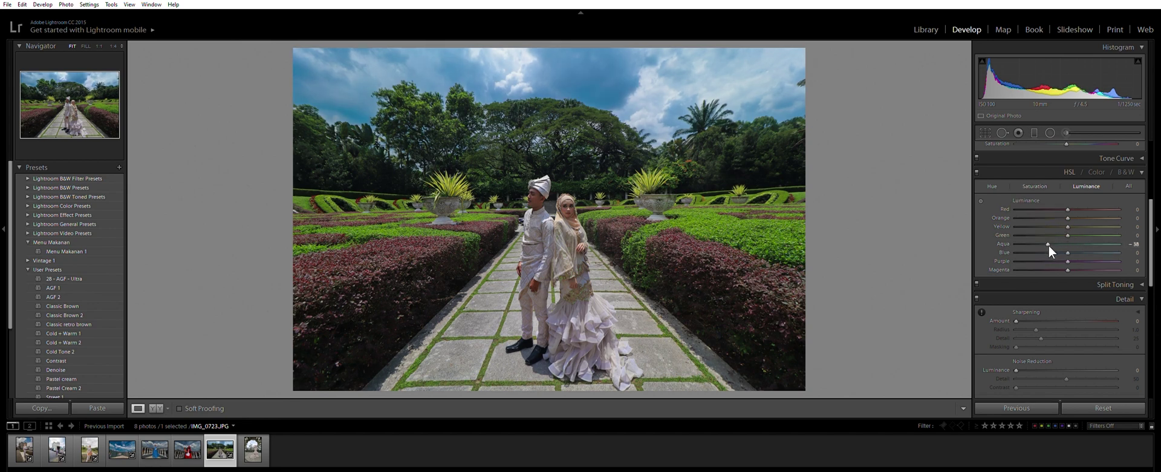
{"action": "left_click", "coordinate": [1048, 251]}
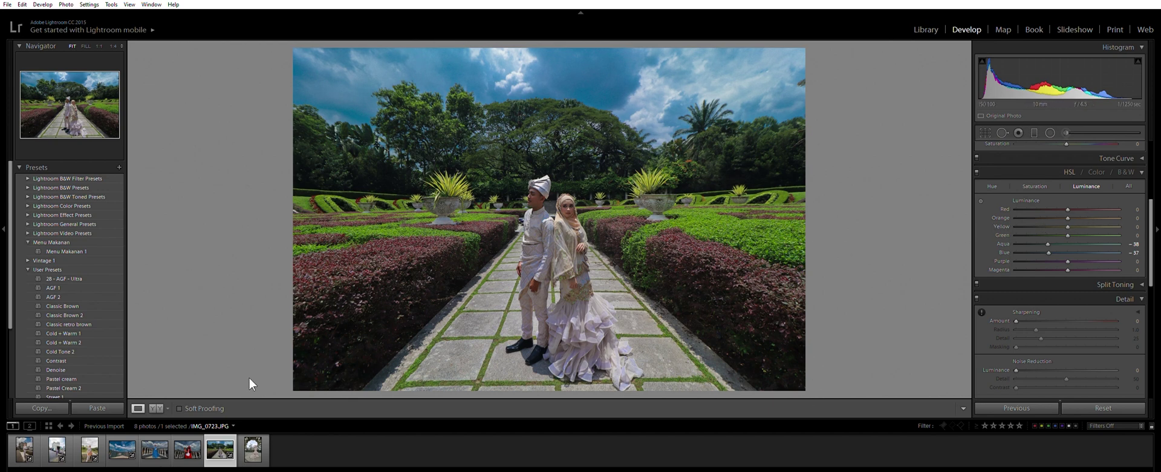
Open the gown portrait under the canopy, IMG_1214.JPG, and set its Highlights to -65 and Vibrance to +43.
{"action": "left_click", "coordinate": [254, 447]}
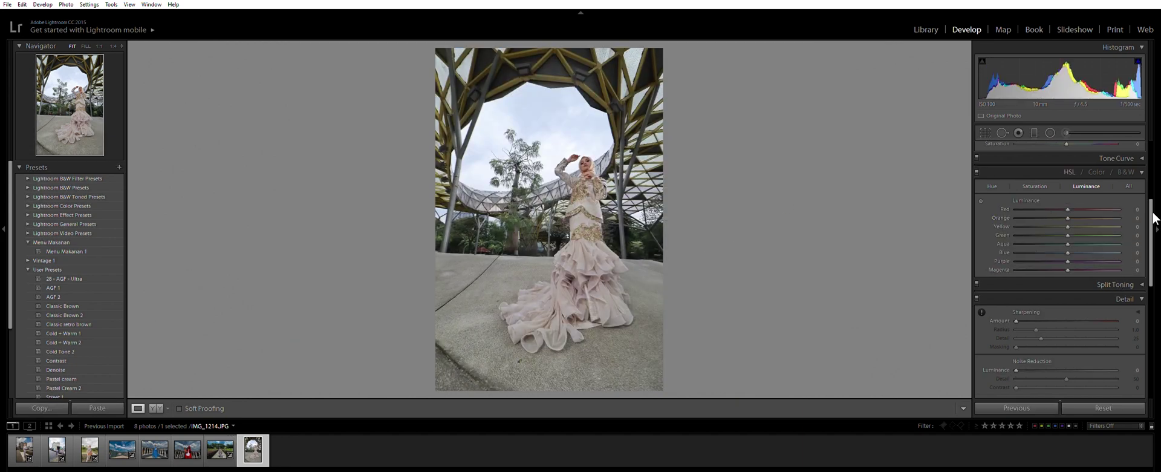
{"action": "left_click_drag", "start_coordinate": [1151, 217], "coordinate": [1151, 159]}
{"action": "left_click", "coordinate": [1034, 245]}
{"action": "left_click", "coordinate": [1088, 303]}
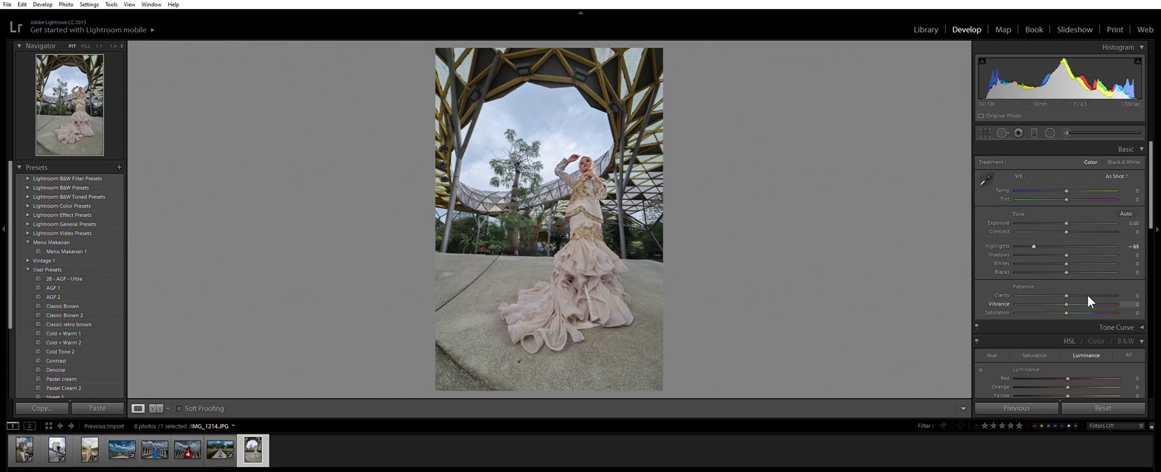
Set the gown portrait's Aqua and Blue saturation to +37, and its luminance to Aqua -36 and Blue -32.
{"action": "scroll", "coordinate": [1112, 284], "scroll_direction": "down", "scroll_amount": 3}
{"action": "left_click", "coordinate": [1036, 241]}
{"action": "left_click", "coordinate": [1087, 299]}
{"action": "left_click", "coordinate": [1087, 308]}
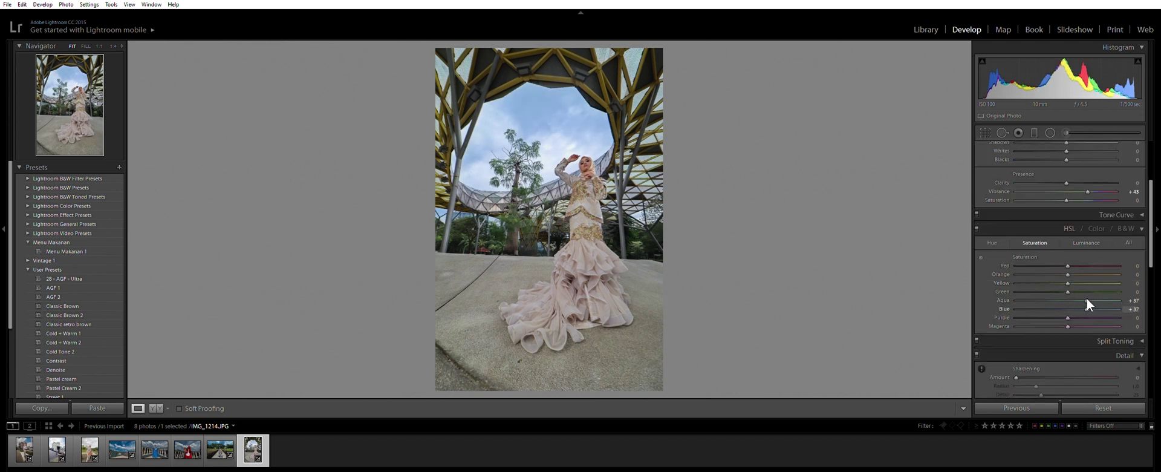
{"action": "left_click", "coordinate": [1072, 242]}
{"action": "left_click", "coordinate": [1049, 300]}
{"action": "left_click", "coordinate": [1051, 308]}
{"action": "left_click", "coordinate": [1033, 238]}
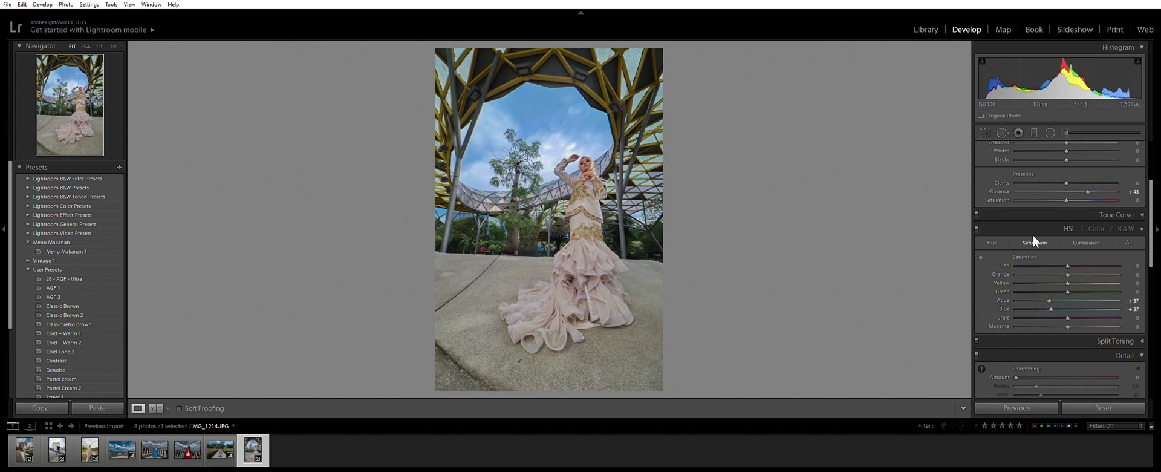
{"action": "left_click", "coordinate": [1084, 240]}
Set the gown portrait's color noise reduction to 57.
{"action": "scroll", "coordinate": [1113, 290], "scroll_direction": "down", "scroll_amount": 3}
{"action": "left_click", "coordinate": [1074, 346]}
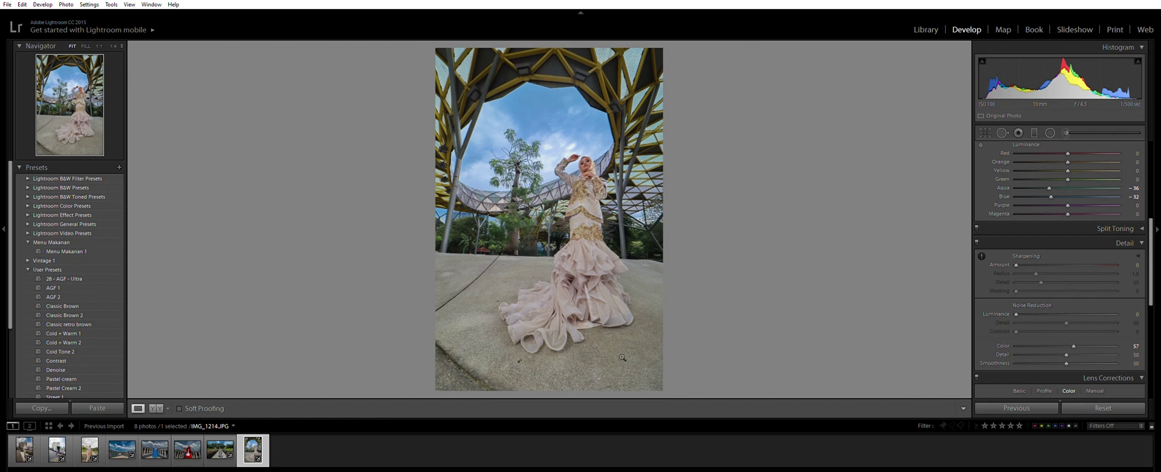
Open the blue dress portrait, IMG_9763.JPG, and set its Highlights to -73 and Vibrance to +42.
{"action": "left_click", "coordinate": [154, 450]}
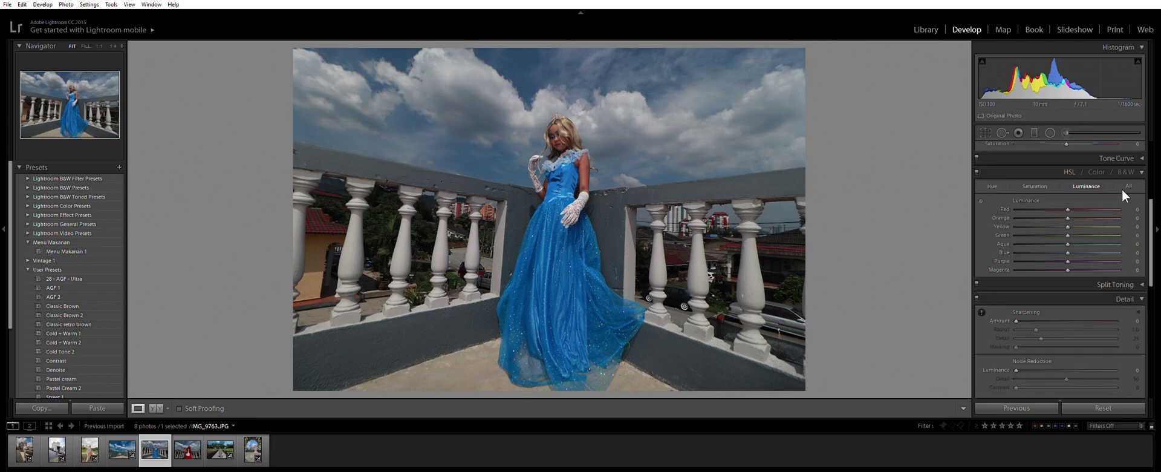
{"action": "scroll", "coordinate": [1123, 189], "scroll_direction": "up", "scroll_amount": 5}
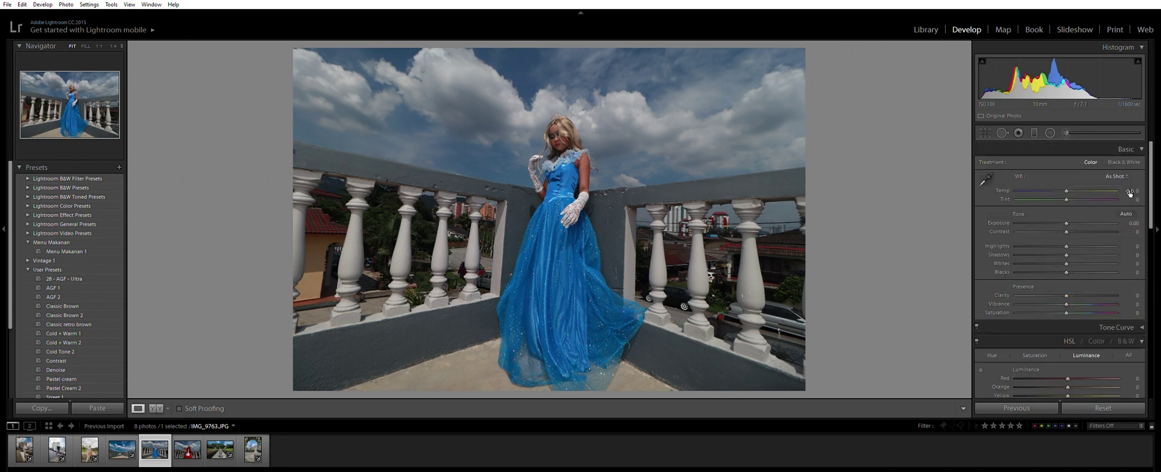
{"action": "left_click", "coordinate": [1029, 246]}
{"action": "left_click", "coordinate": [1087, 303]}
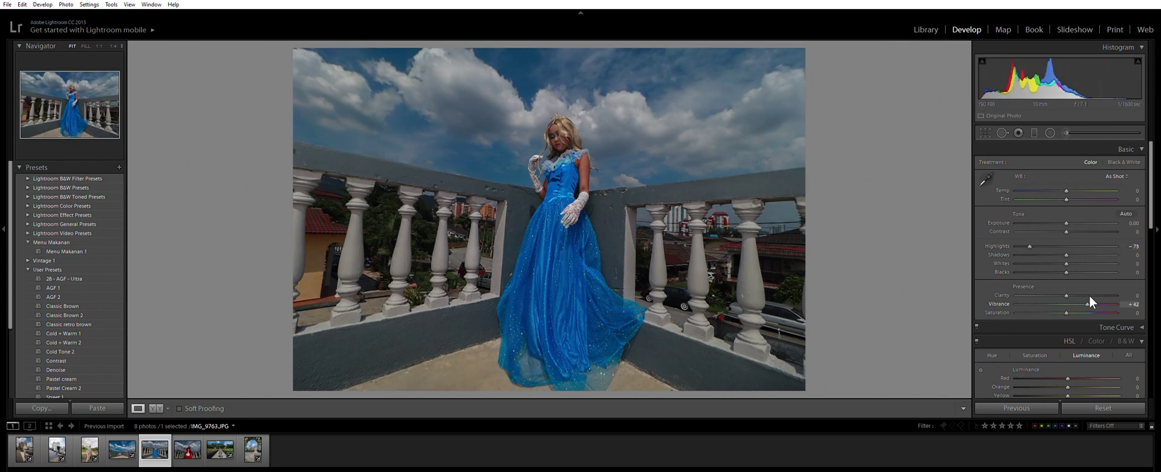
Raise the blue dress portrait's Aqua and Blue saturation, and set its luminance to Aqua -31 and Blue -40.
{"action": "left_click", "coordinate": [1035, 353]}
{"action": "scroll", "coordinate": [1129, 297], "scroll_direction": "down", "scroll_amount": 5}
{"action": "left_click", "coordinate": [1086, 300]}
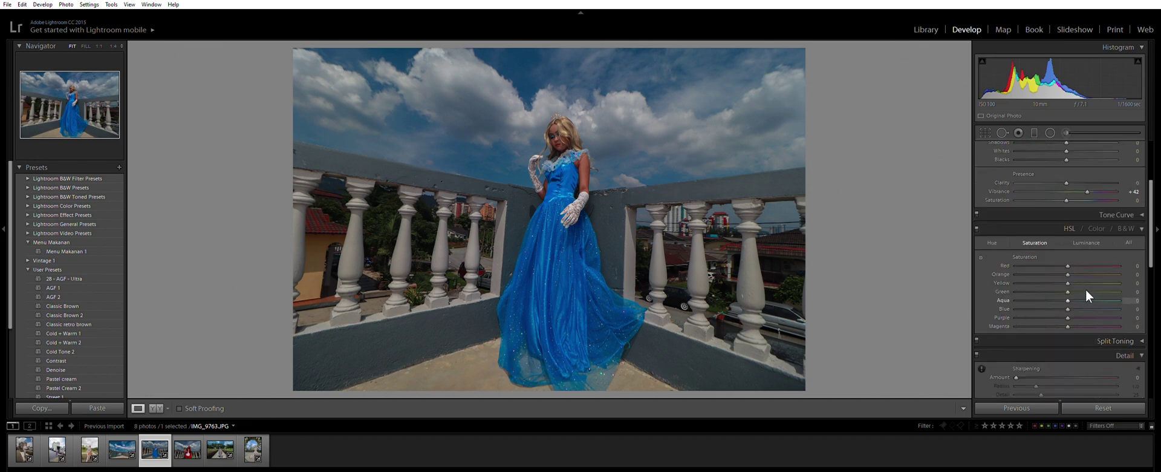
{"action": "left_click", "coordinate": [1086, 308]}
{"action": "left_click", "coordinate": [1081, 242]}
{"action": "left_click", "coordinate": [1051, 300]}
{"action": "left_click_drag", "start_coordinate": [1086, 309], "coordinate": [1047, 308]}
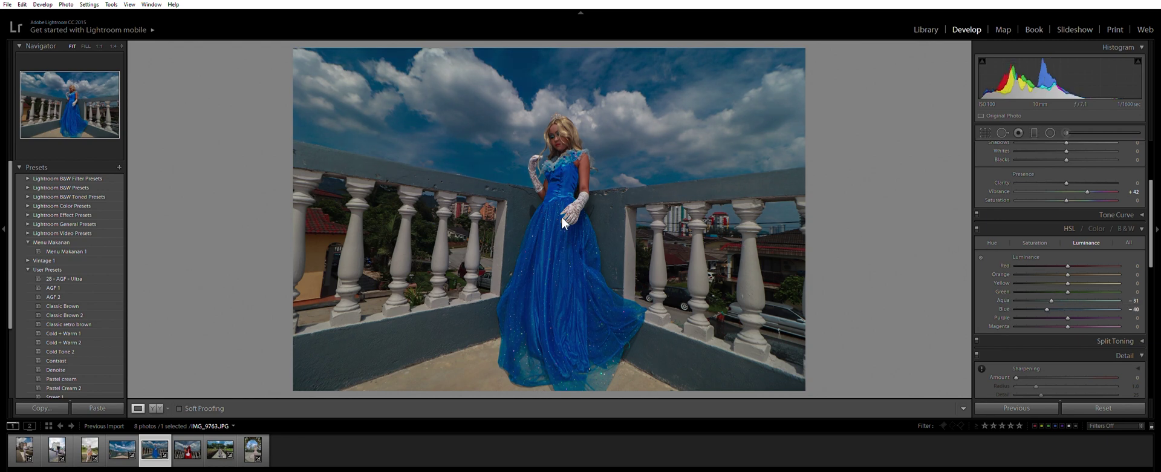
Set the blue dress portrait's Exposure to +0.97.
{"action": "scroll", "coordinate": [1120, 168], "scroll_direction": "up", "scroll_amount": 4}
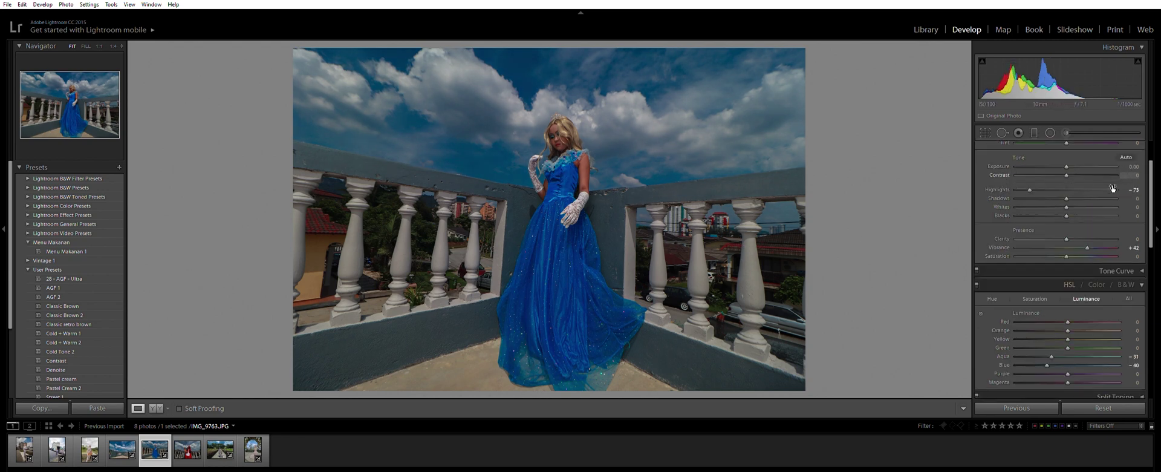
{"action": "left_click_drag", "start_coordinate": [1068, 215], "coordinate": [1077, 215]}
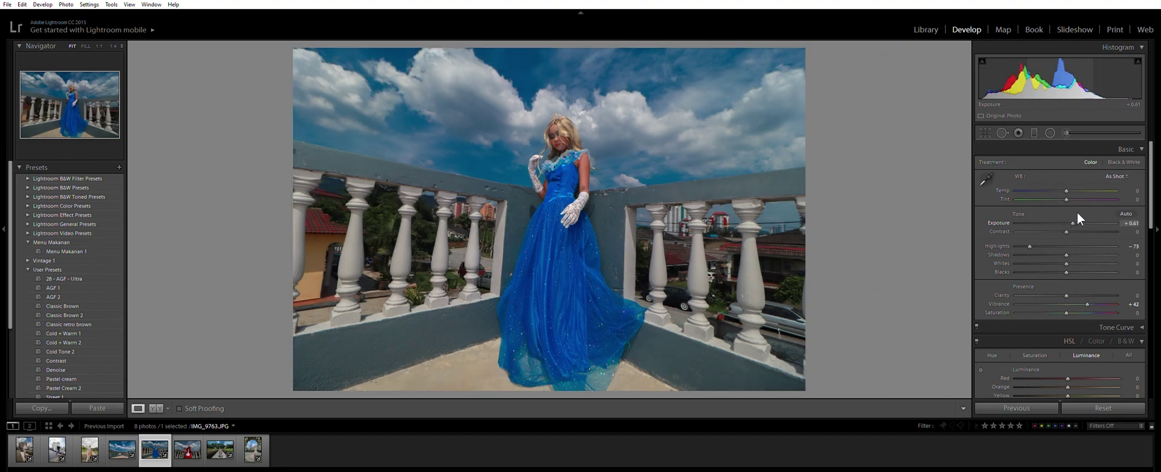
Compare the blue dress portrait before and after the global adjustments, checking the color of the dress and sky.
{"action": "key", "text": "backslash"}
{"action": "key", "text": "backslash"}
{"action": "key", "text": "backslash"}
{"action": "key", "text": "backslash"}
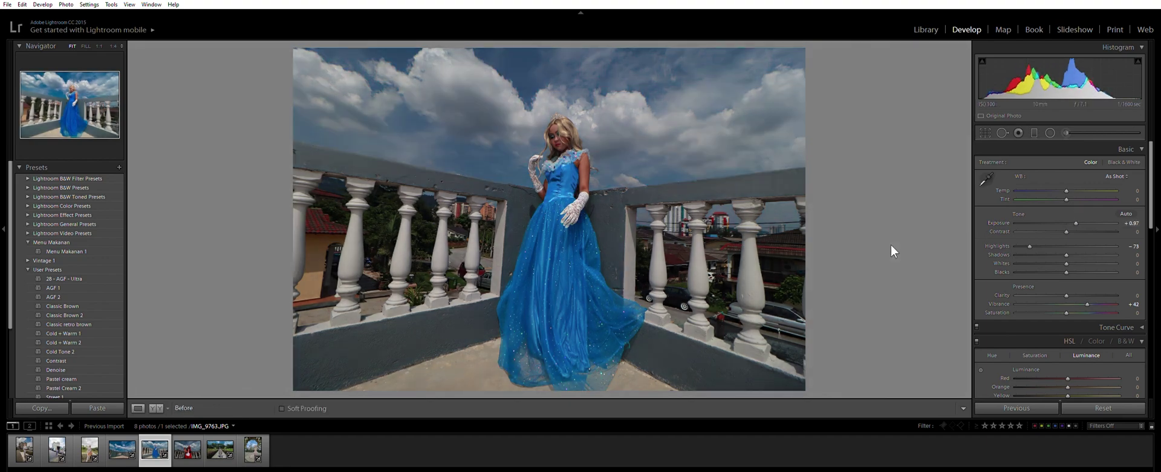
{"action": "key", "text": "backslash"}
{"action": "key", "text": "backslash"}
{"action": "key", "text": "backslash"}
{"action": "key", "text": "backslash"}
{"action": "key", "text": "backslash"}
{"action": "key", "text": "backslash"}
{"action": "key", "text": "backslash"}
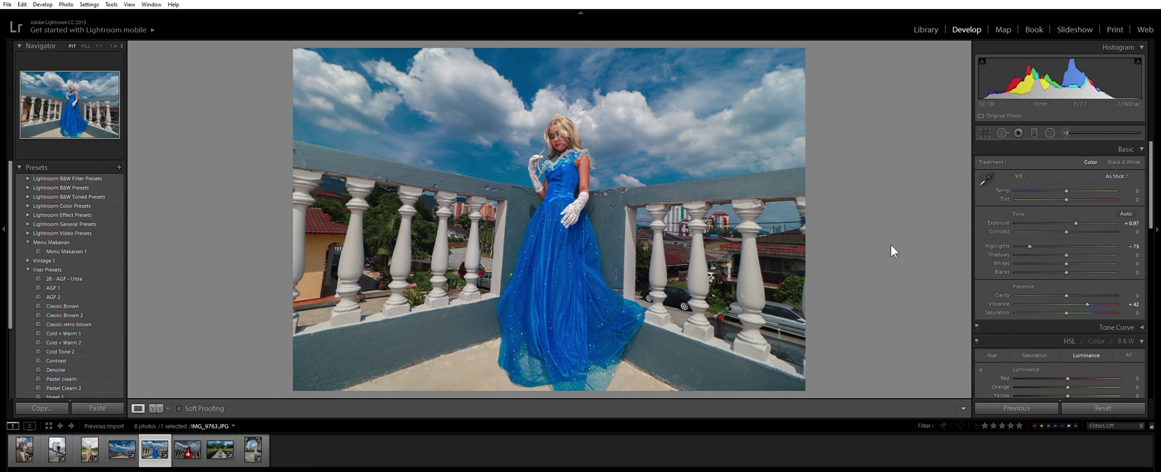
{"action": "key", "text": "backslash"}
{"action": "key", "text": "backslash"}
{"action": "key", "text": "backslash"}
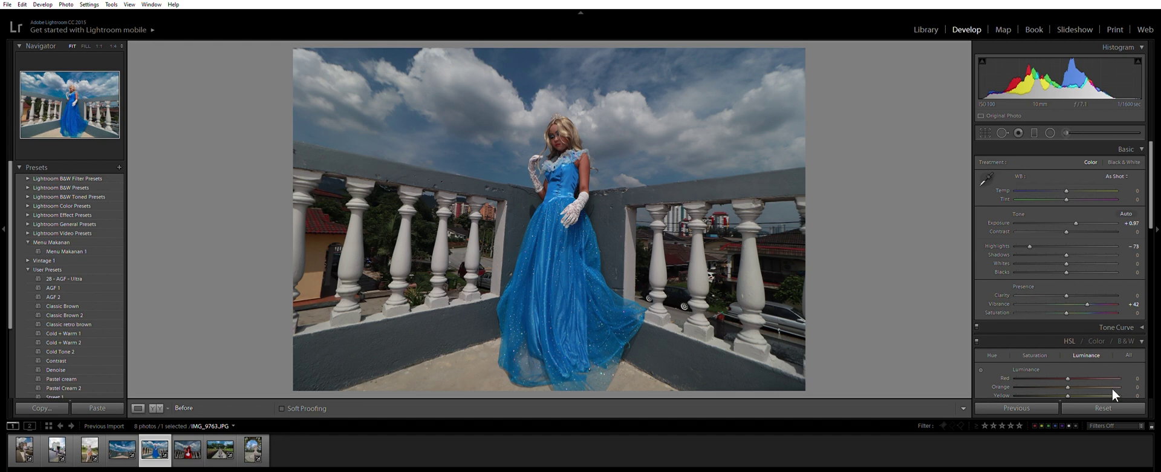
Reset the blue dress portrait's adjustments and paint the sky with an adjustment brush at Highlights -100 and Saturation 78.
{"action": "left_click", "coordinate": [1128, 407]}
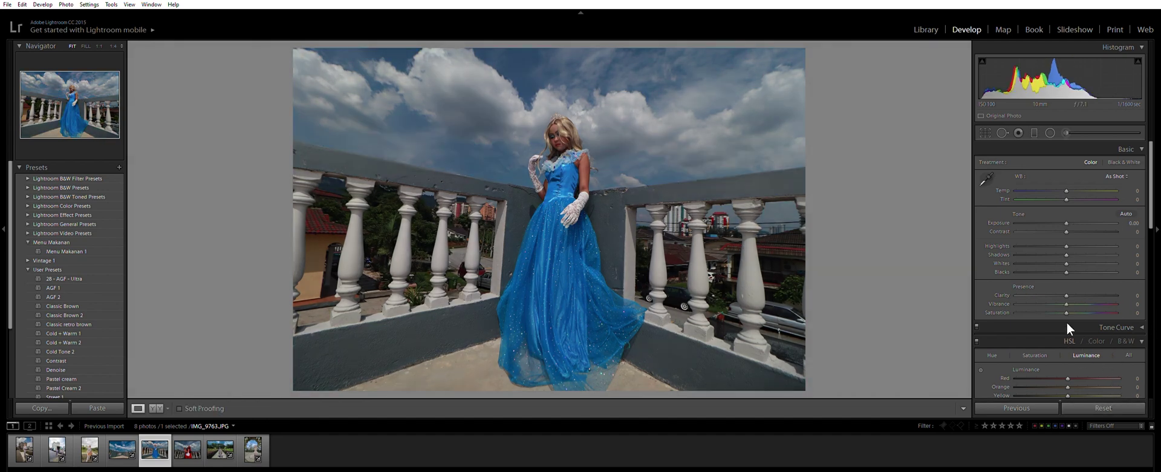
{"action": "left_click", "coordinate": [1066, 131]}
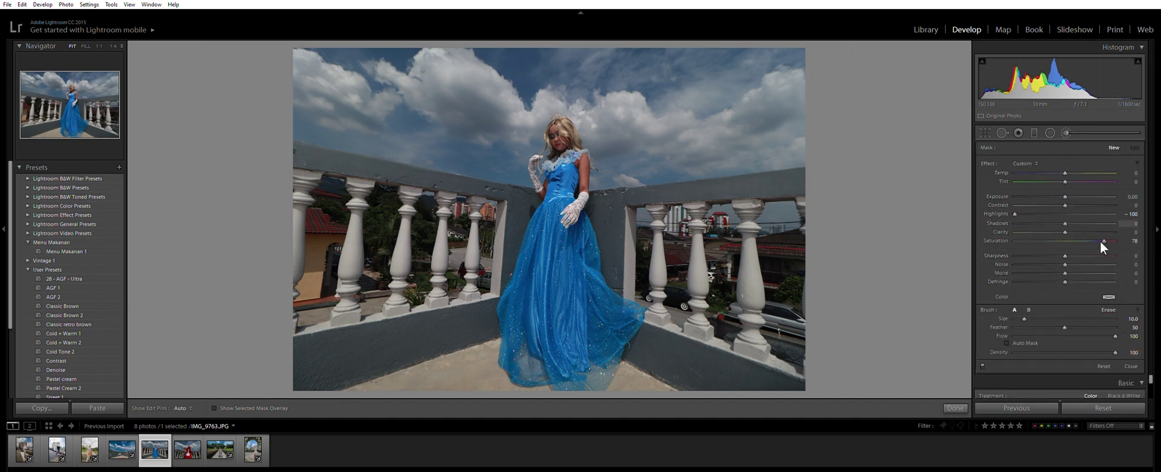
{"action": "mouse_move", "coordinate": [737, 147]}
{"action": "left_mouse_down"}
{"action": "mouse_move", "coordinate": [652, 173]}
{"action": "mouse_move", "coordinate": [753, 173]}
{"action": "mouse_move", "coordinate": [655, 181]}
{"action": "left_mouse_up"}
{"action": "mouse_move", "coordinate": [761, 92]}
{"action": "left_mouse_down"}
{"action": "mouse_move", "coordinate": [607, 87]}
{"action": "mouse_move", "coordinate": [616, 111]}
{"action": "mouse_move", "coordinate": [528, 107]}
{"action": "mouse_move", "coordinate": [550, 127]}
{"action": "mouse_move", "coordinate": [530, 185]}
{"action": "mouse_move", "coordinate": [486, 90]}
{"action": "mouse_move", "coordinate": [476, 157]}
{"action": "mouse_move", "coordinate": [358, 119]}
{"action": "mouse_move", "coordinate": [519, 173]}
{"action": "mouse_move", "coordinate": [335, 134]}
{"action": "mouse_move", "coordinate": [317, 101]}
{"action": "mouse_move", "coordinate": [466, 92]}
{"action": "mouse_move", "coordinate": [258, 96]}
{"action": "mouse_move", "coordinate": [462, 61]}
{"action": "mouse_move", "coordinate": [542, 114]}
{"action": "mouse_move", "coordinate": [521, 138]}
{"action": "mouse_move", "coordinate": [485, 96]}
{"action": "mouse_move", "coordinate": [771, 92]}
{"action": "mouse_move", "coordinate": [933, 141]}
{"action": "mouse_move", "coordinate": [960, 186]}
{"action": "left_mouse_up"}
{"action": "key", "text": "k"}
Compare the blue dress portrait before and after the brushed sky adjustment.
{"action": "key", "text": "backslash"}
{"action": "key", "text": "backslash"}
{"action": "key", "text": "backslash"}
{"action": "key", "text": "backslash"}
{"action": "key", "text": "backslash"}
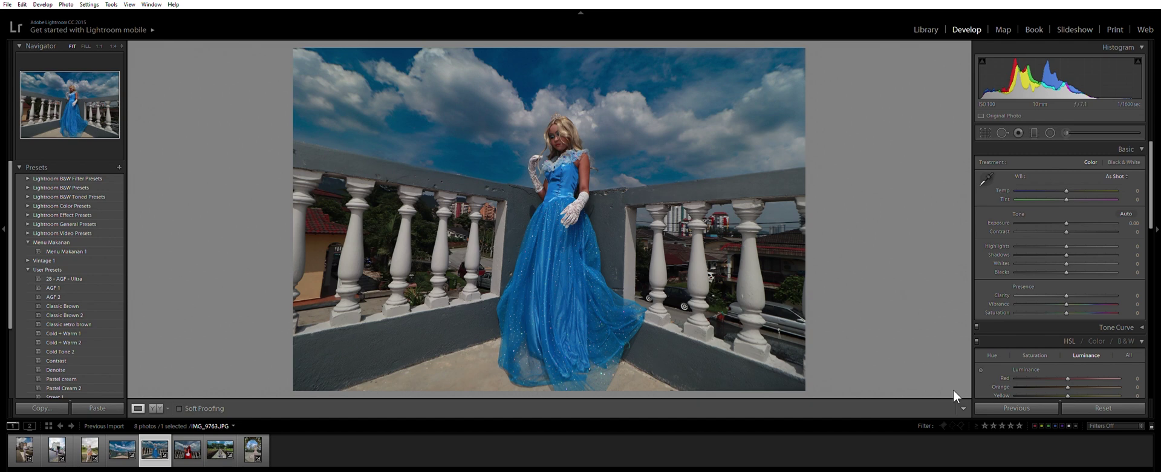
{"action": "key", "text": "backslash"}
{"action": "key", "text": "backslash"}
{"action": "key", "text": "backslash"}
{"action": "key", "text": "backslash"}
{"action": "key", "text": "backslash"}
Open the red-caped portrait and set Highlights to -72 and Vibrance to +44.
{"action": "left_click", "coordinate": [188, 449]}
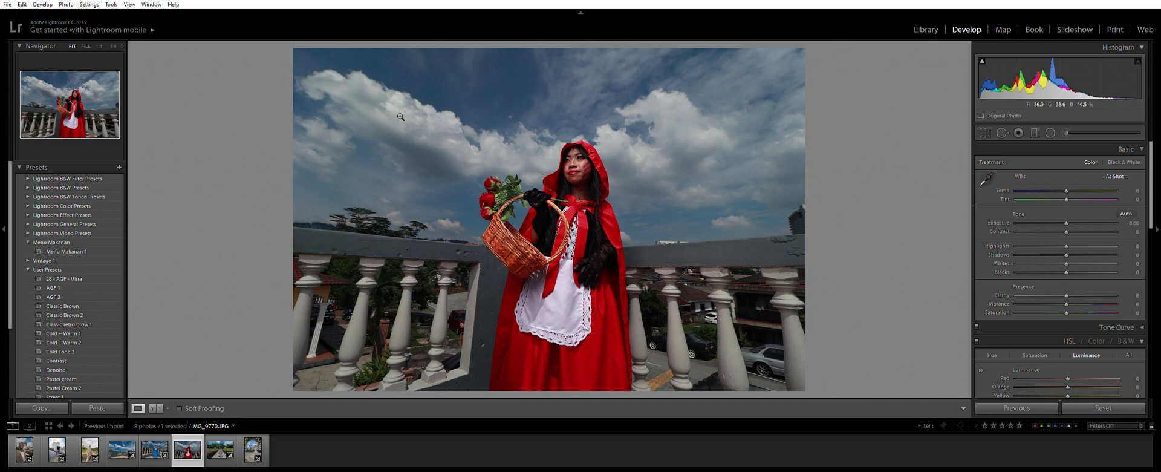
{"action": "left_click", "coordinate": [1030, 245]}
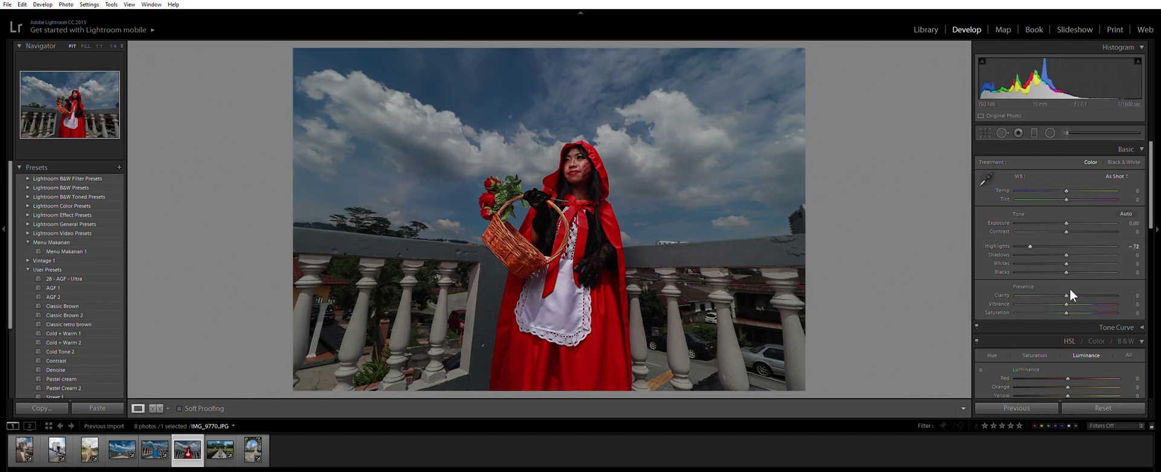
{"action": "scroll", "coordinate": [1096, 284], "scroll_direction": "down", "scroll_amount": 3}
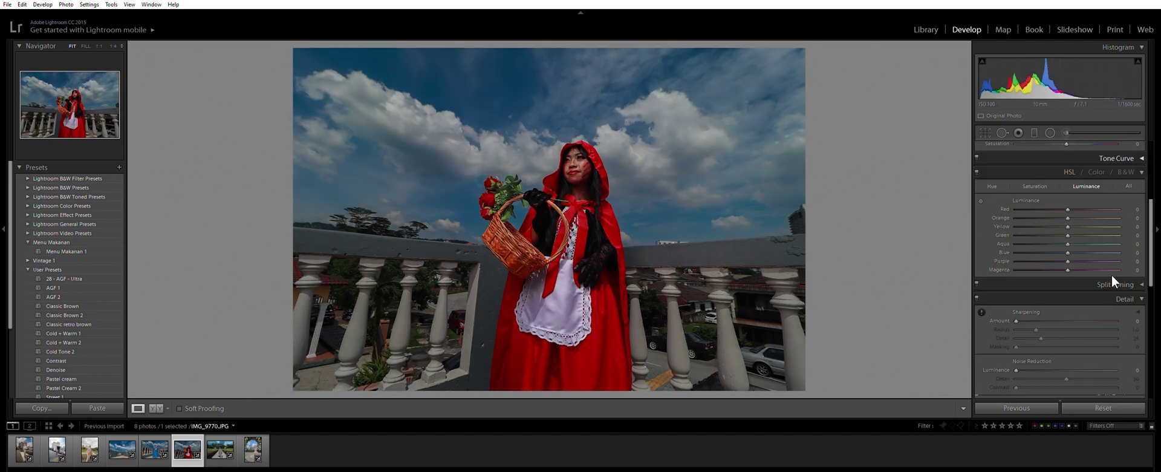
Raise the red-caped portrait's Aqua and Blue saturation, and set luminance to -40 for Aqua and -38 for Blue.
{"action": "left_click", "coordinate": [1035, 186]}
{"action": "left_click", "coordinate": [1087, 243]}
{"action": "left_click", "coordinate": [1087, 252]}
{"action": "left_click", "coordinate": [1086, 185]}
{"action": "left_click_drag", "start_coordinate": [1067, 244], "coordinate": [1047, 241]}
{"action": "left_click", "coordinate": [1048, 252]}
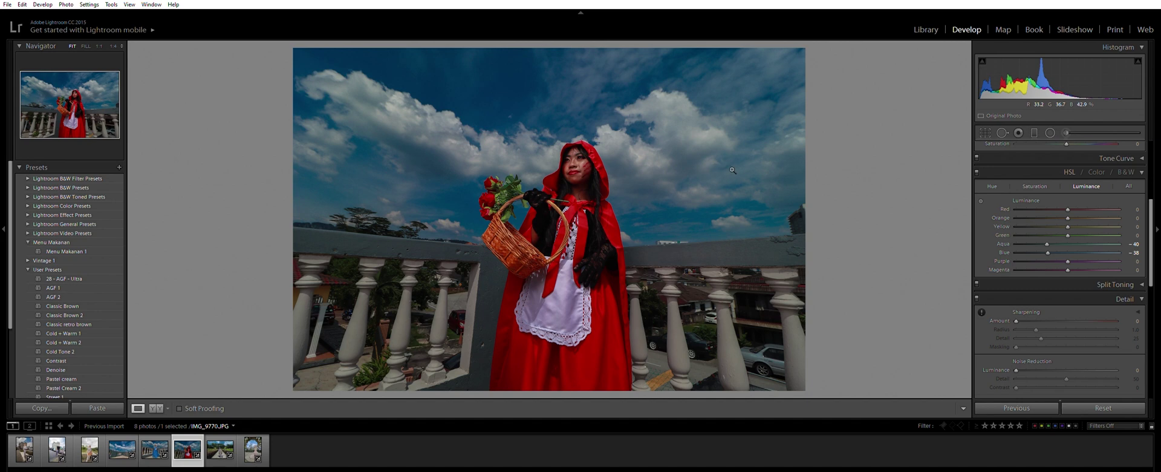
Compare the red-caped portrait before and after the adjustments, checking the blue of the sky.
{"action": "key", "text": "backslash"}
{"action": "key", "text": "backslash"}
{"action": "key", "text": "backslash"}
{"action": "key", "text": "backslash"}
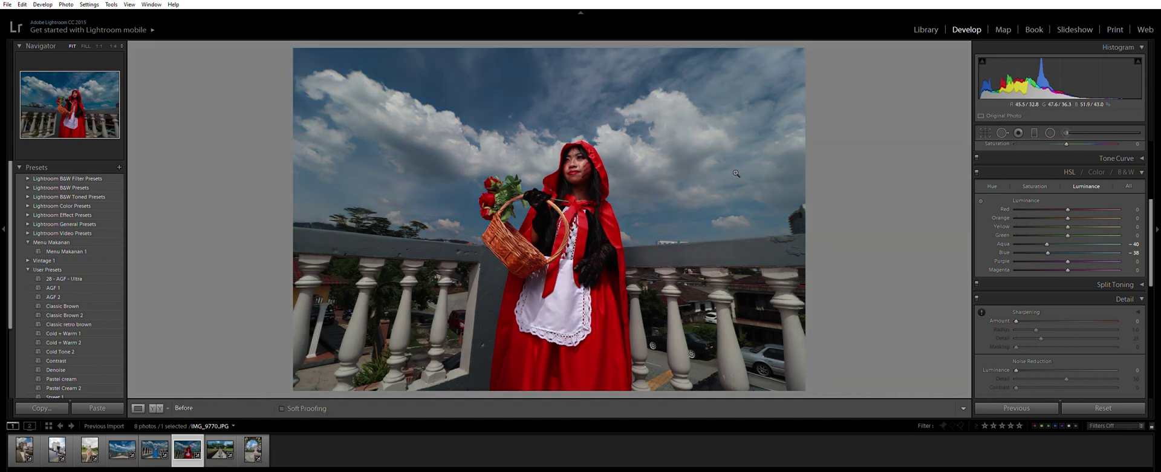
{"action": "key", "text": "backslash"}
{"action": "key", "text": "backslash"}
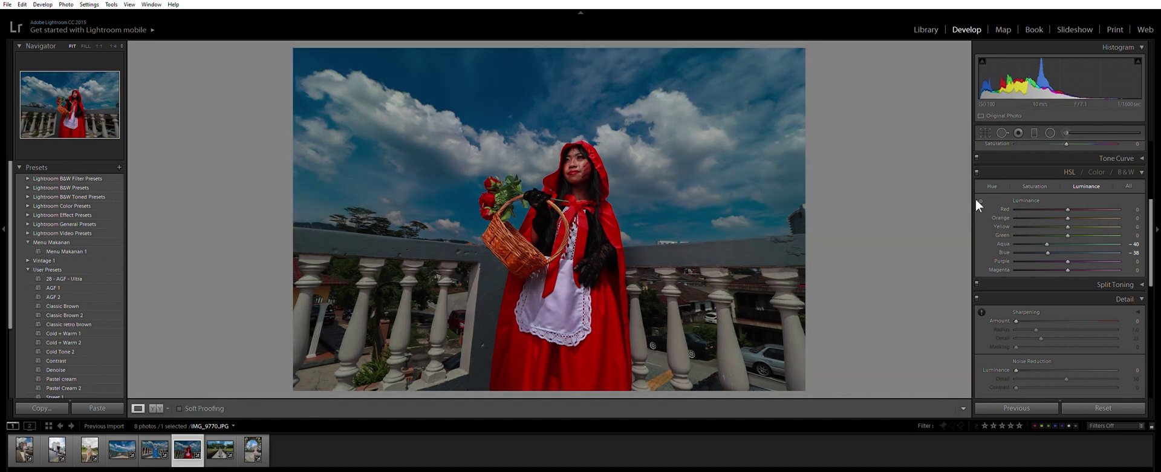
Set the red-caped portrait's Exposure to +1.15.
{"action": "scroll", "coordinate": [1132, 213], "scroll_direction": "up", "scroll_amount": 3}
{"action": "left_click", "coordinate": [1078, 221]}
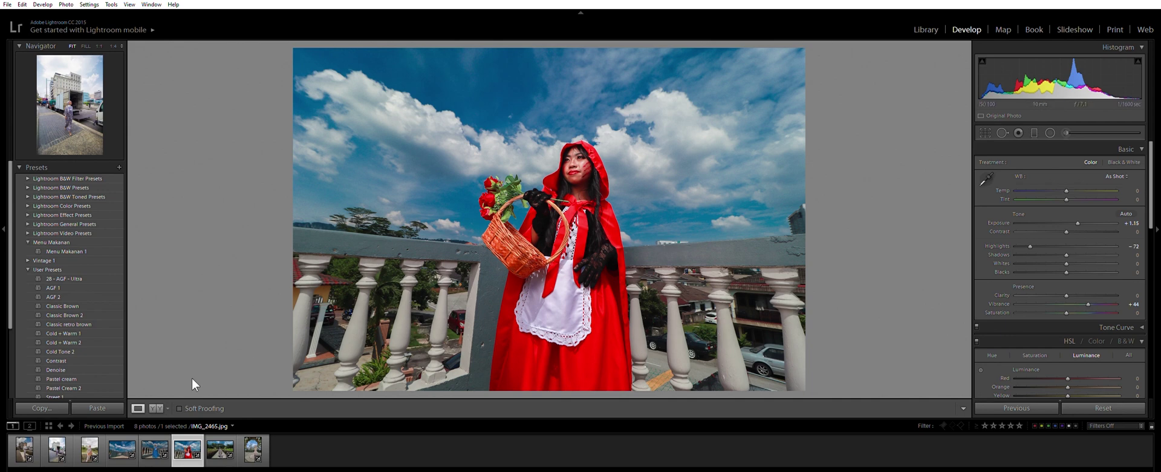
Select all photos and review their edited skies together in the Library grid.
{"action": "left_click", "coordinate": [928, 18]}
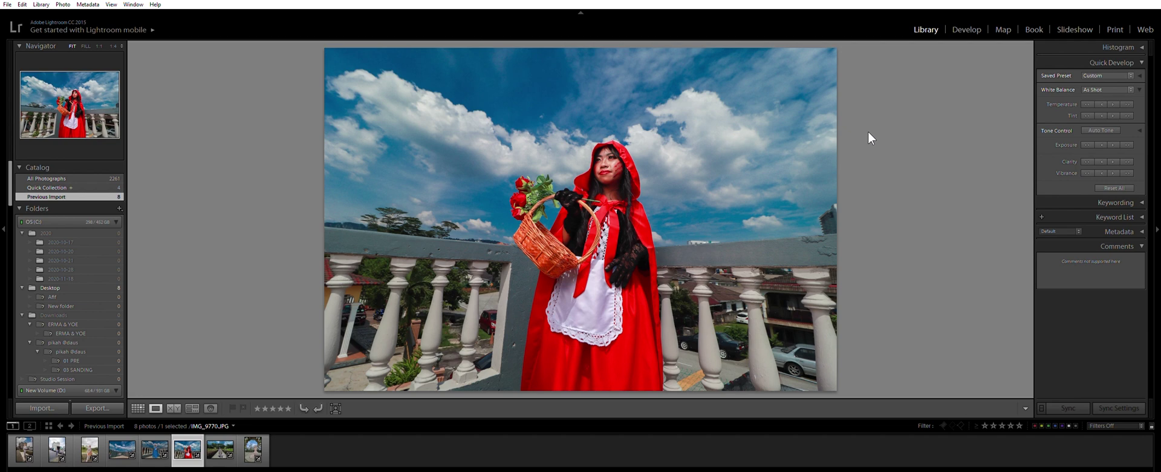
{"action": "left_click", "coordinate": [25, 446]}
{"action": "key", "text": "ctrl+a"}
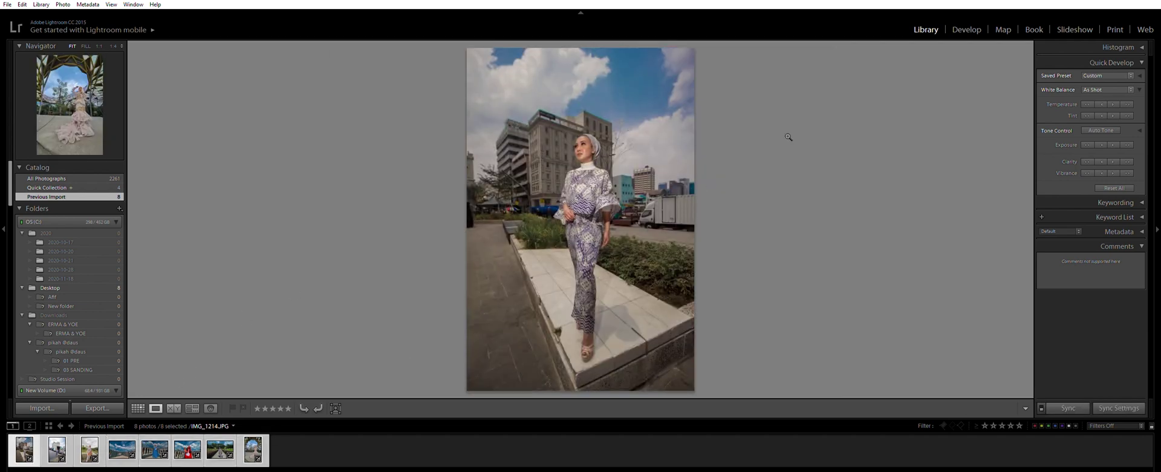
{"action": "left_click", "coordinate": [137, 408]}
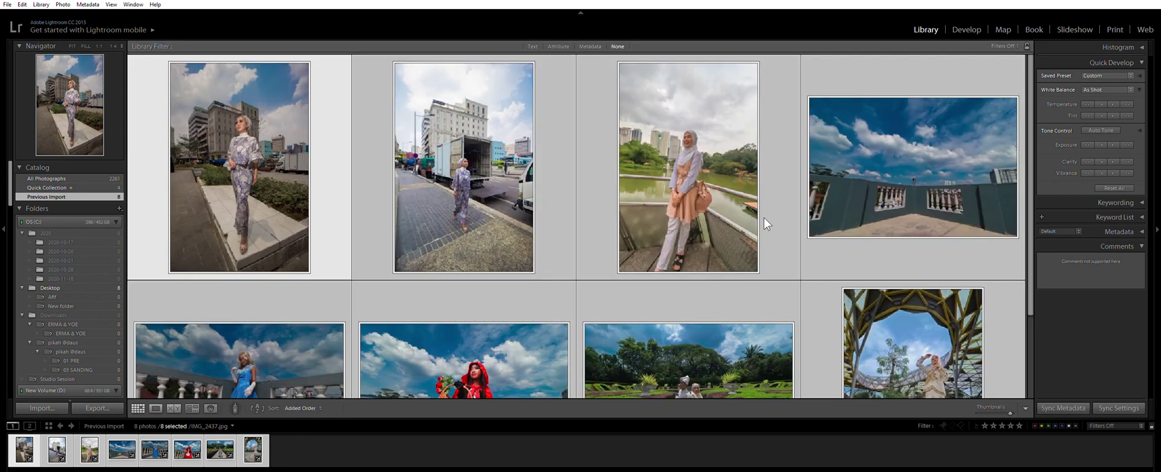
{"action": "scroll", "coordinate": [764, 206], "scroll_direction": "down", "scroll_amount": 3}
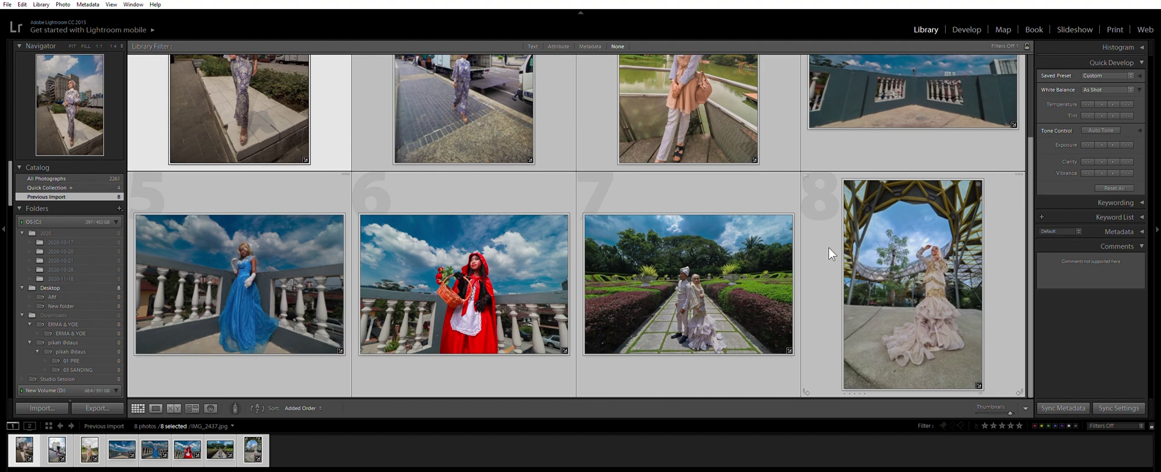
{"action": "scroll", "coordinate": [831, 245], "scroll_direction": "up", "scroll_amount": 3}
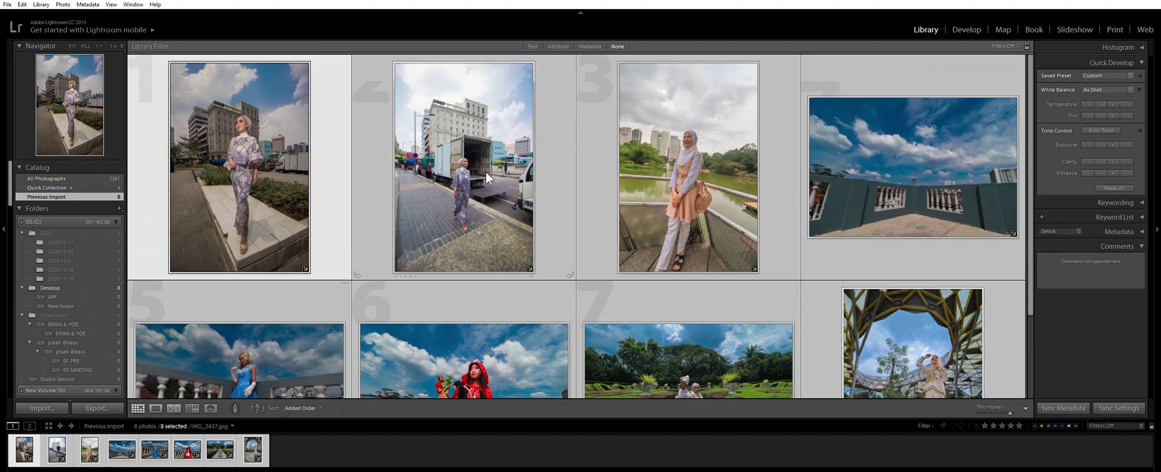
{"action": "scroll", "coordinate": [581, 189], "scroll_direction": "down", "scroll_amount": 2}
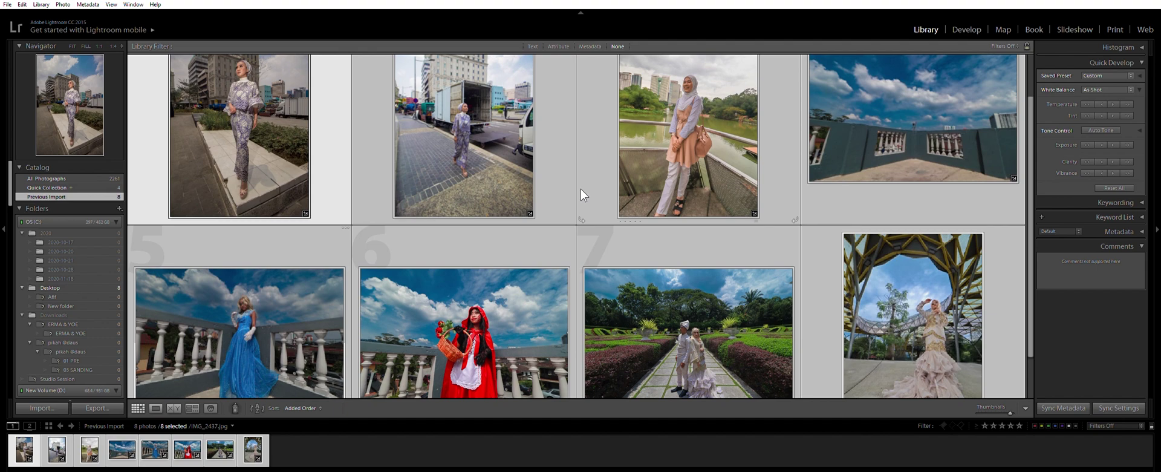
{"action": "scroll", "coordinate": [401, 169], "scroll_direction": "up", "scroll_amount": 2}
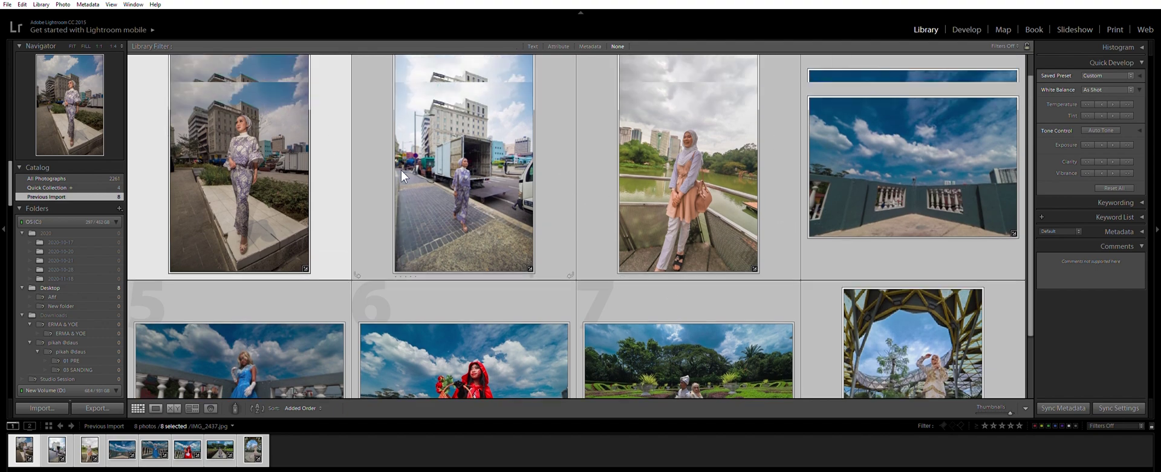
{"action": "scroll", "coordinate": [426, 174], "scroll_direction": "down", "scroll_amount": 4}
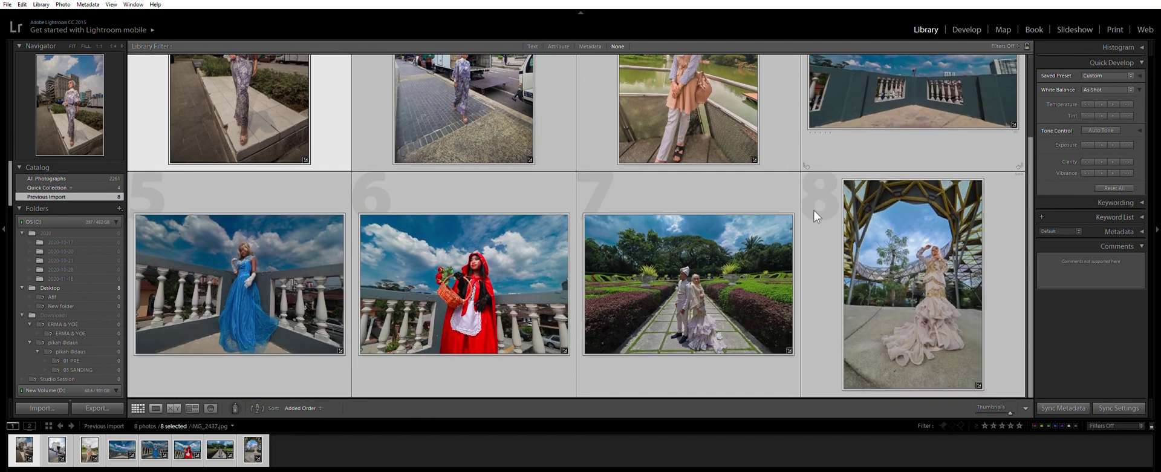
{"action": "scroll", "coordinate": [518, 228], "scroll_direction": "up", "scroll_amount": 4}
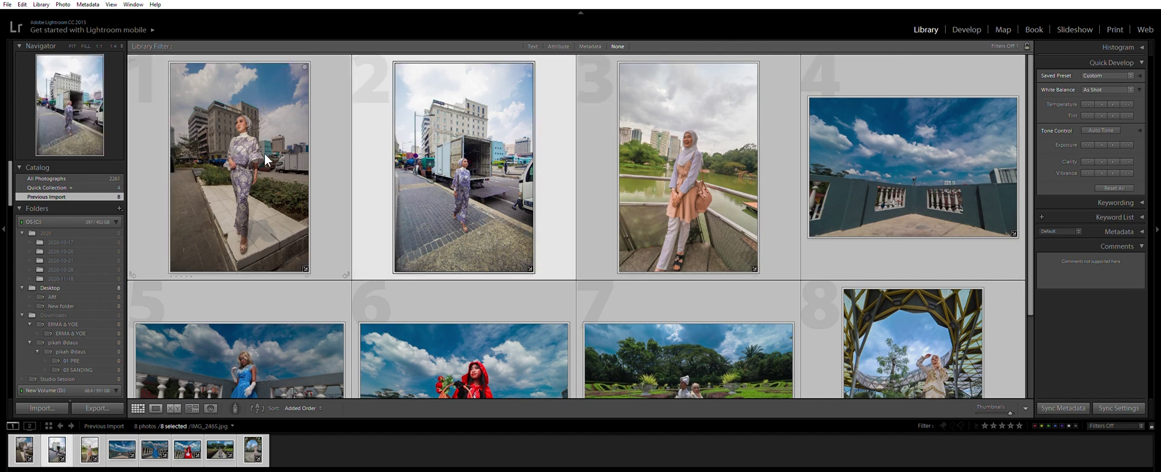
Select only the two street portraits in the patterned outfit and compare them in Survey view.
{"action": "left_click", "coordinate": [483, 176], "text": "ctrl"}
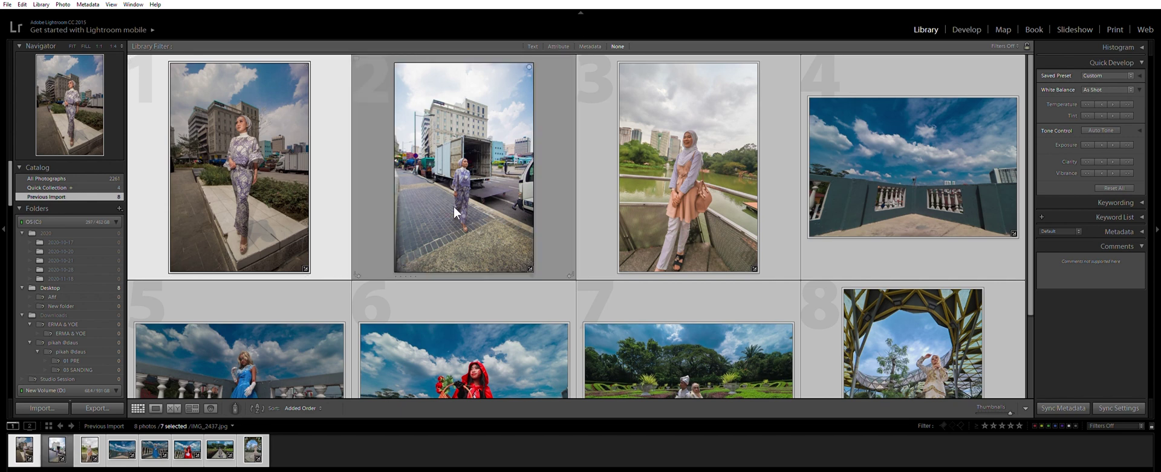
{"action": "left_click", "coordinate": [433, 242]}
{"action": "left_click", "coordinate": [286, 177], "text": "ctrl"}
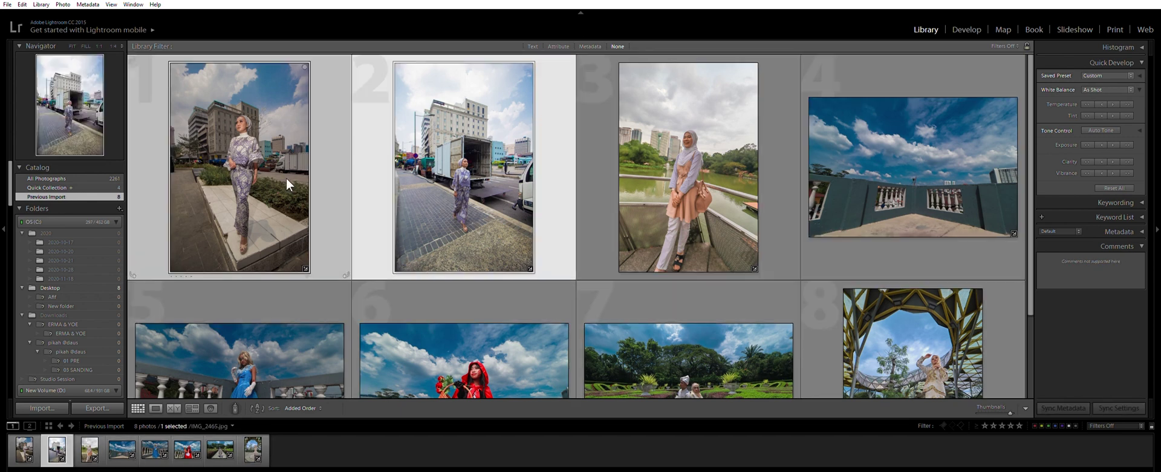
{"action": "left_click", "coordinate": [192, 407]}
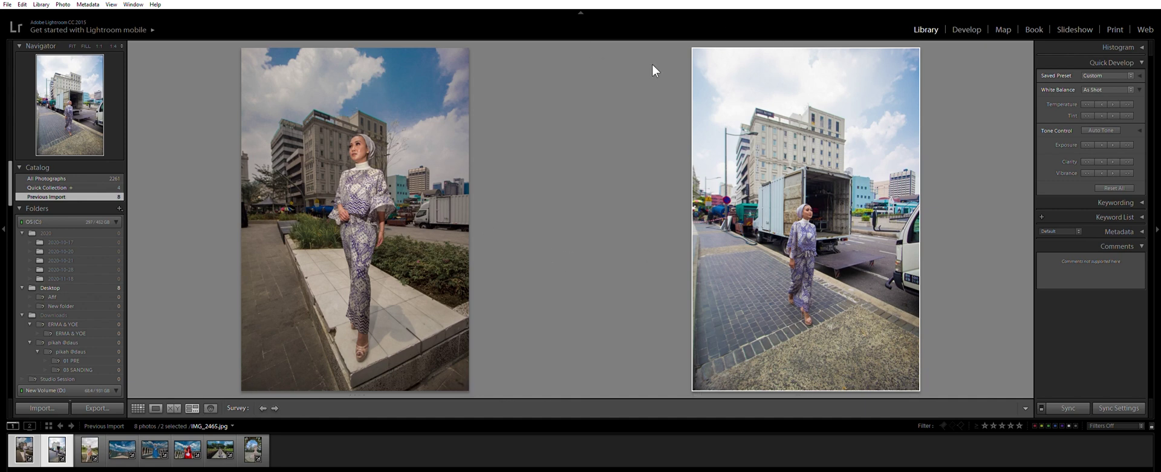
Reopen the red-caped portrait in Develop, inspect the sky up close for noise, and set Color noise reduction to 61.
{"action": "left_click", "coordinate": [969, 29]}
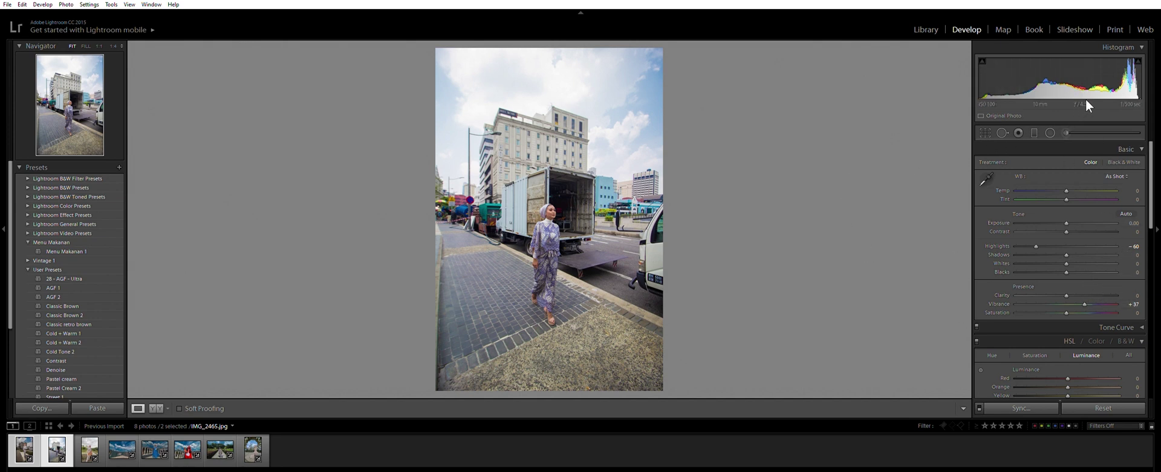
{"action": "left_click", "coordinate": [155, 450]}
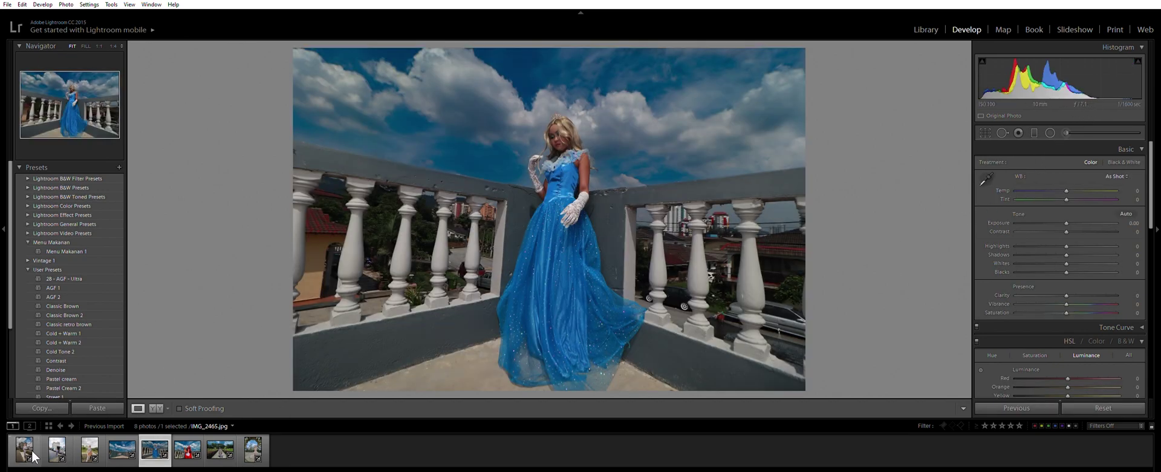
{"action": "left_click", "coordinate": [187, 449]}
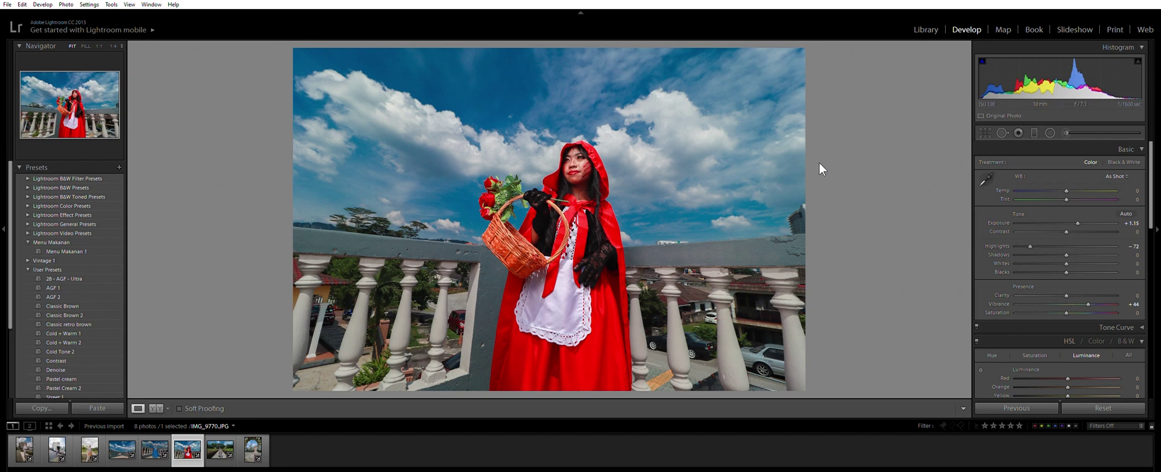
{"action": "left_click", "coordinate": [799, 171]}
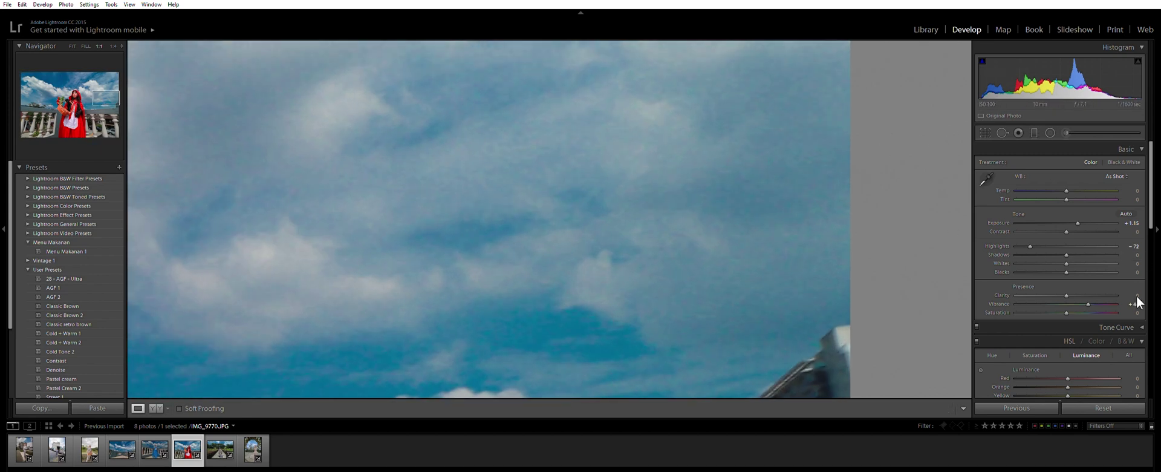
{"action": "scroll", "coordinate": [1137, 302], "scroll_direction": "down", "scroll_amount": 5}
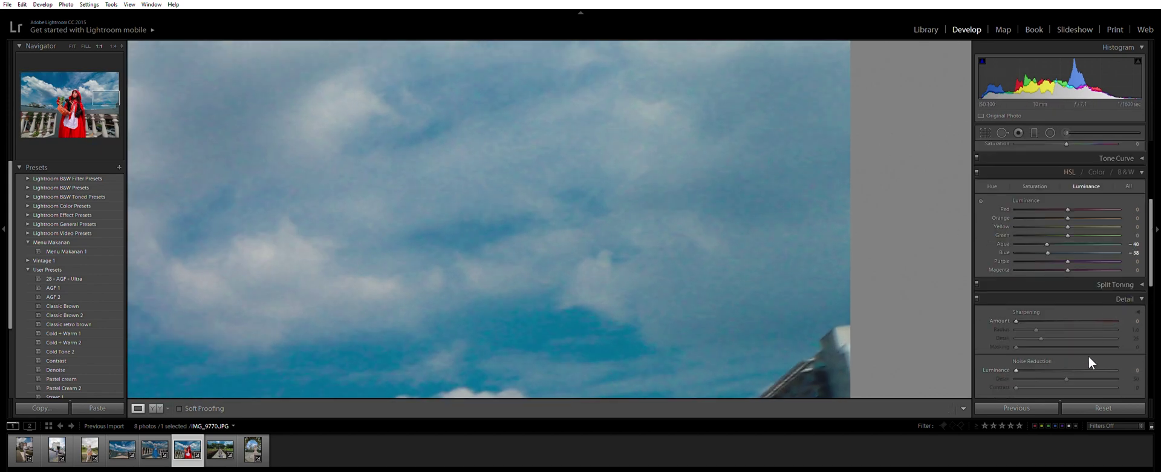
{"action": "scroll", "coordinate": [1088, 357], "scroll_direction": "down", "scroll_amount": 2}
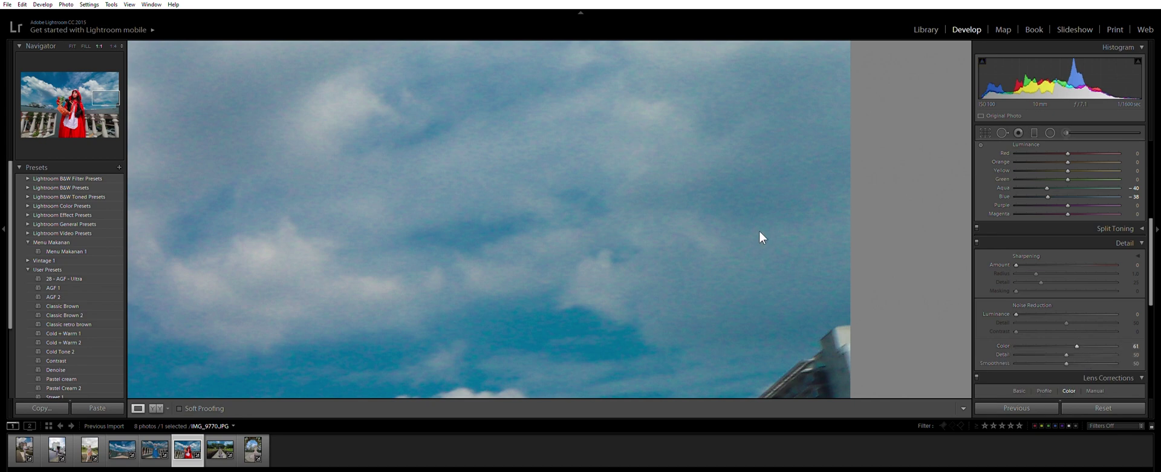
{"action": "left_click", "coordinate": [811, 229]}
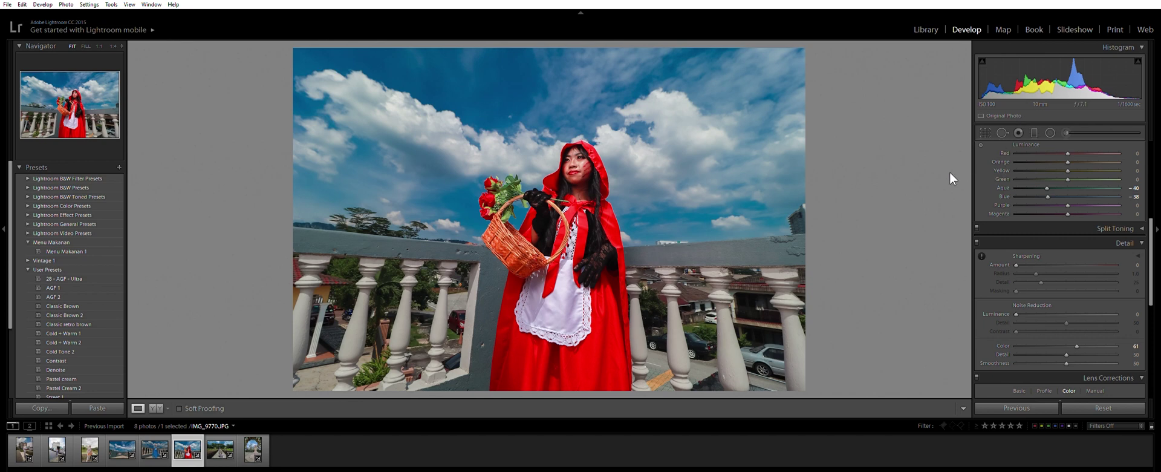
Brighten the red-caped portrait's sky by setting luminance to +36 for Aqua and +42 for Blue.
{"action": "scroll", "coordinate": [1062, 241], "scroll_direction": "up", "scroll_amount": 2}
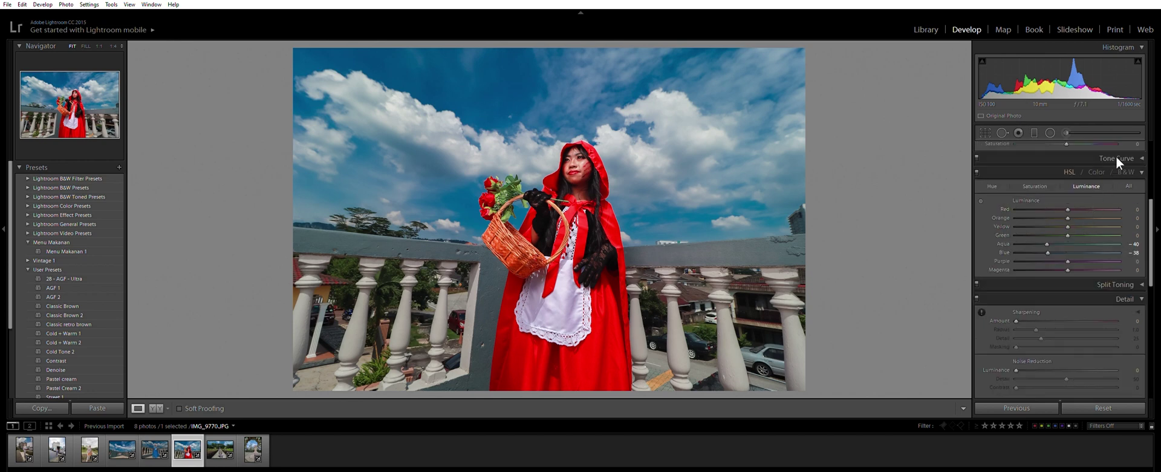
{"action": "scroll", "coordinate": [1116, 170], "scroll_direction": "up", "scroll_amount": 4}
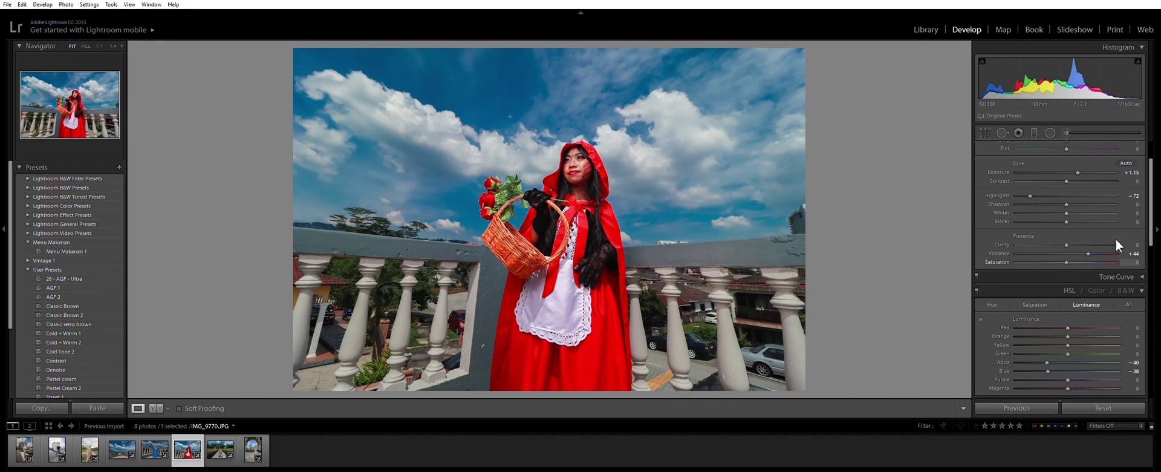
{"action": "left_click_drag", "start_coordinate": [1149, 208], "coordinate": [1151, 200]}
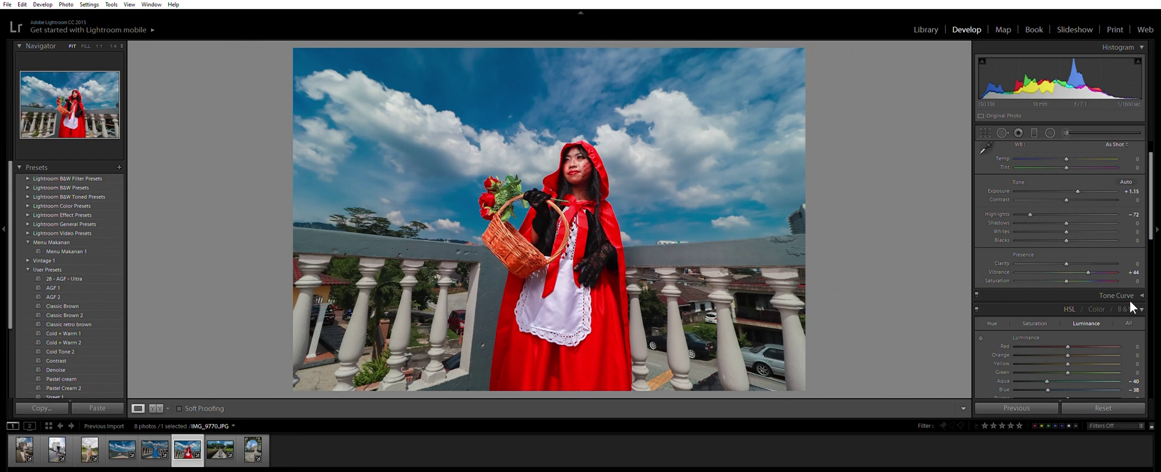
{"action": "scroll", "coordinate": [1130, 300], "scroll_direction": "down", "scroll_amount": 2}
{"action": "left_click_drag", "start_coordinate": [1100, 319], "coordinate": [1087, 318]}
{"action": "left_click", "coordinate": [1089, 327]}
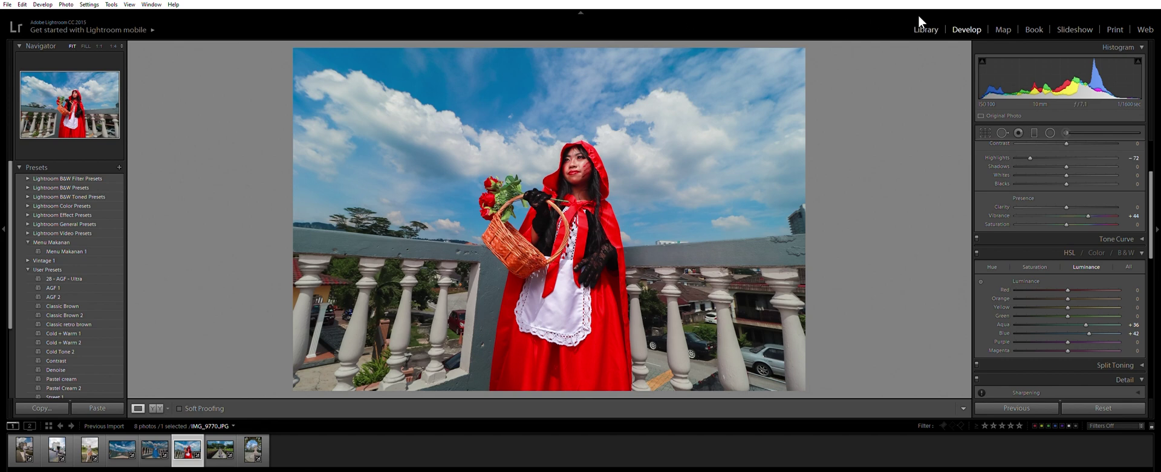
Review the photos in the Library grid, reduce the thumbnail size to fit more per row, and clear the selection.
{"action": "key", "text": "e"}
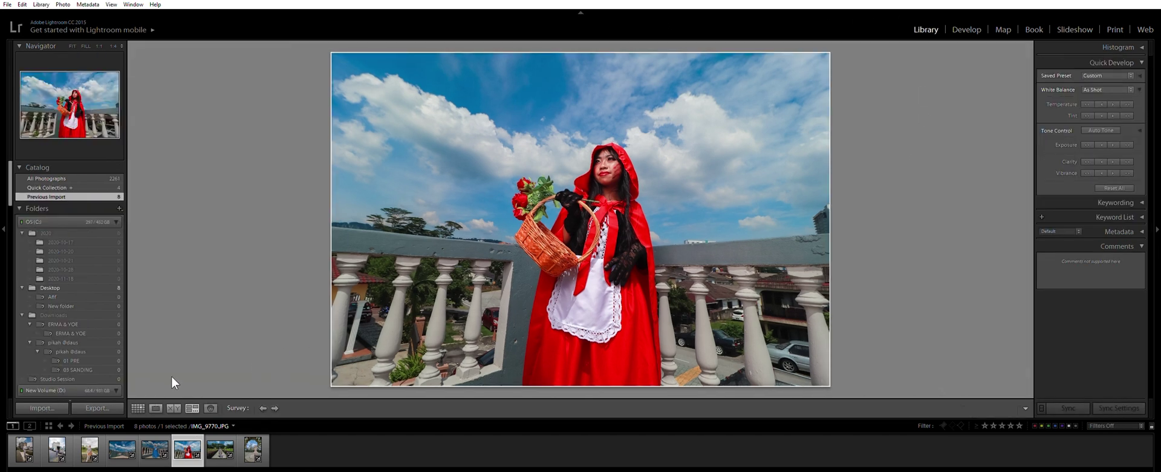
{"action": "left_click", "coordinate": [143, 405]}
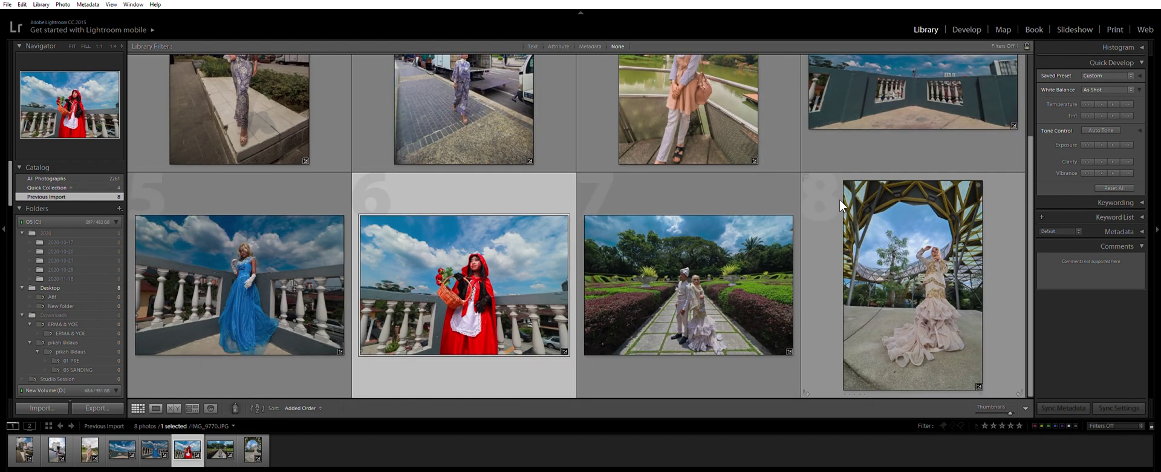
{"action": "scroll", "coordinate": [839, 198], "scroll_direction": "up", "scroll_amount": 1}
{"action": "scroll", "coordinate": [713, 212], "scroll_direction": "up", "scroll_amount": 2}
{"action": "scroll", "coordinate": [713, 212], "scroll_direction": "down", "scroll_amount": 3}
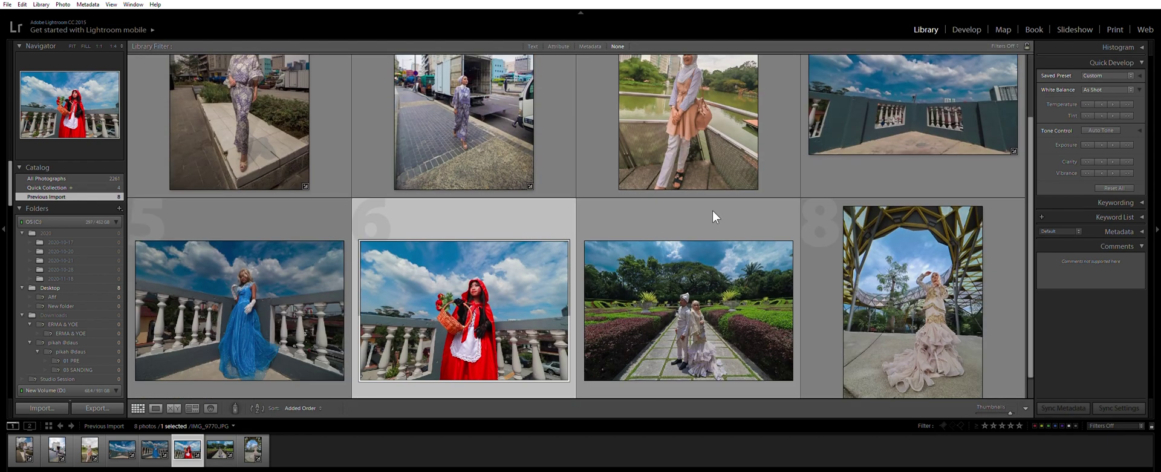
{"action": "key", "text": "minus"}
{"action": "key", "text": "ctrl+d"}
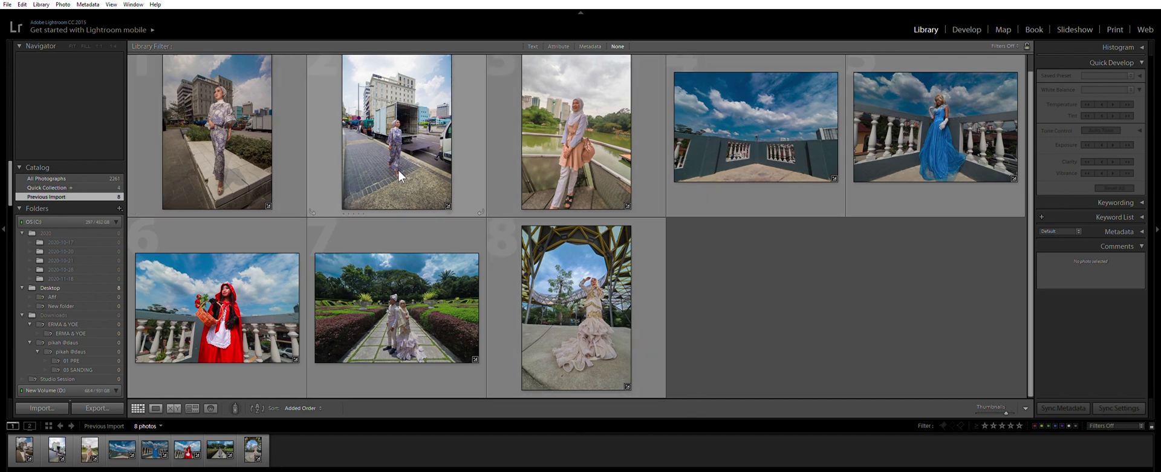
Select the two street portraits in the patterned outfit in the grid.
{"action": "scroll", "coordinate": [452, 167], "scroll_direction": "up", "scroll_amount": 1}
{"action": "left_click", "coordinate": [412, 157]}
{"action": "left_click", "coordinate": [206, 139], "text": "ctrl"}
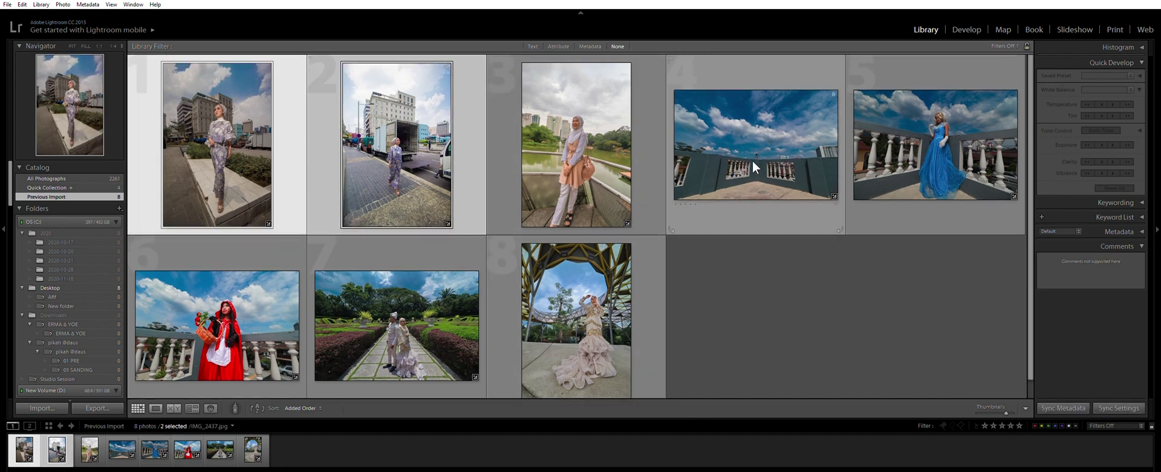
Add the blue-dress, red-caped and dome gown portraits to the selection and compare all five photos in Survey view.
{"action": "left_click", "coordinate": [910, 158], "text": "ctrl"}
{"action": "left_click", "coordinate": [224, 323], "text": "ctrl"}
{"action": "left_click", "coordinate": [558, 310], "text": "ctrl"}
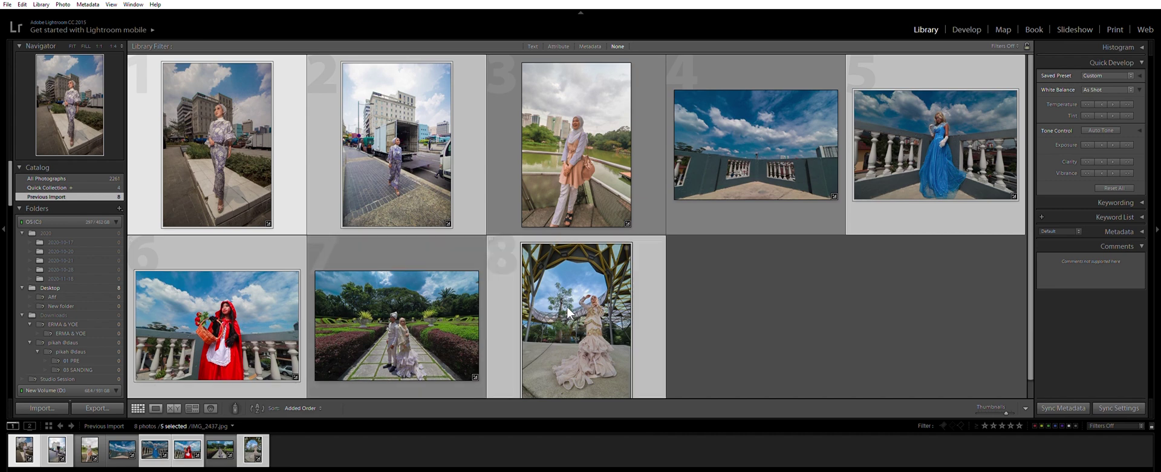
{"action": "left_click", "coordinate": [211, 408]}
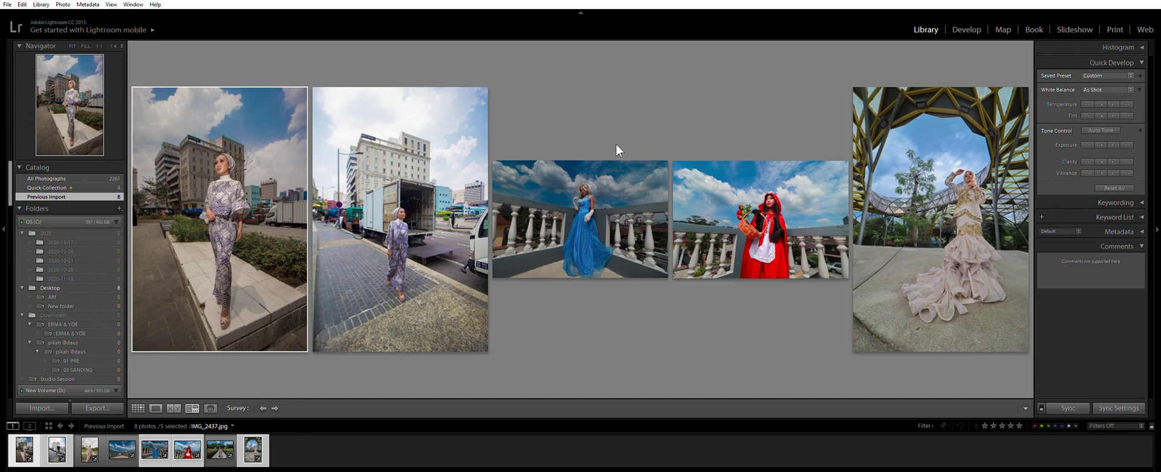
{"action": "left_click", "coordinate": [628, 187]}
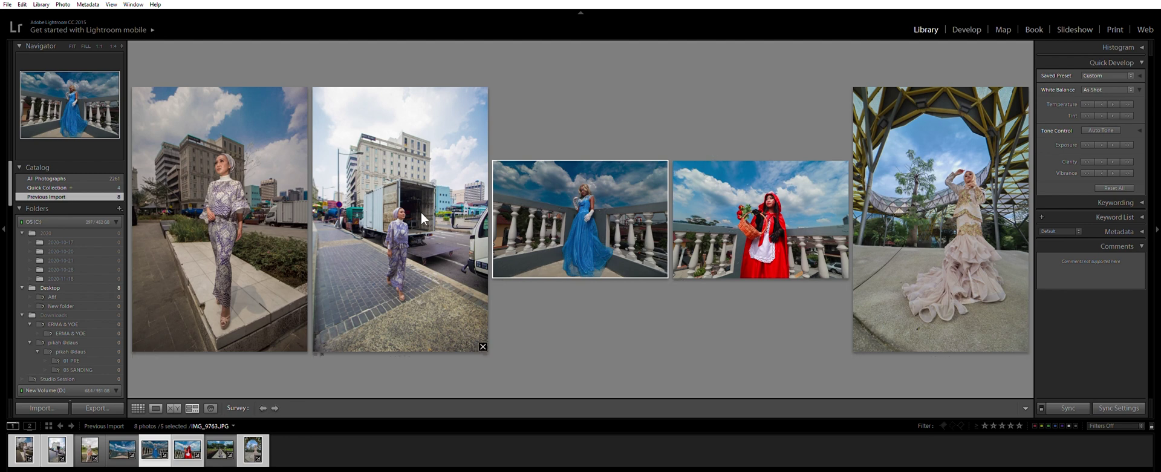
Open the street portrait with the truck in Develop and view its unedited Before version.
{"action": "left_click", "coordinate": [399, 251]}
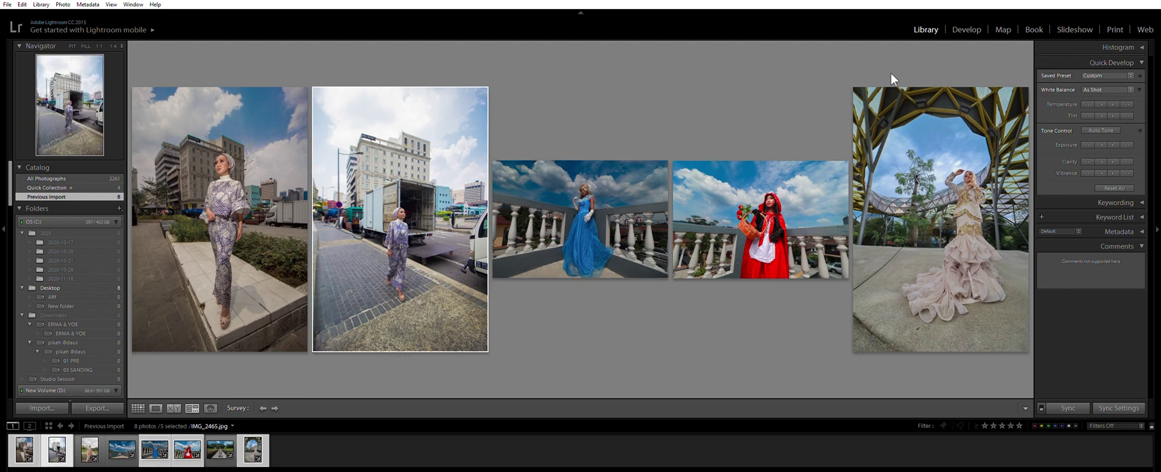
{"action": "left_click", "coordinate": [965, 24]}
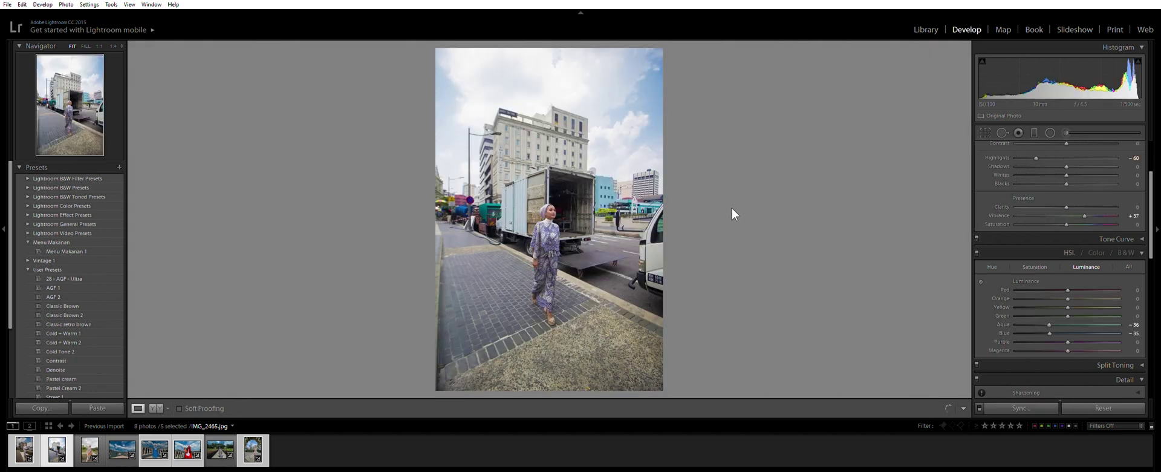
{"action": "key", "text": "backslash"}
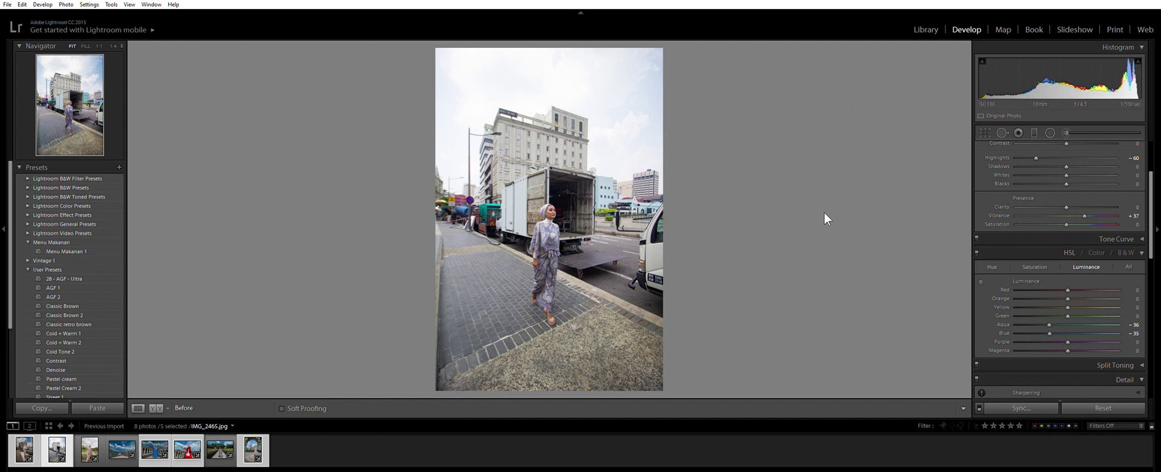
{"action": "left_click", "coordinate": [26, 448]}
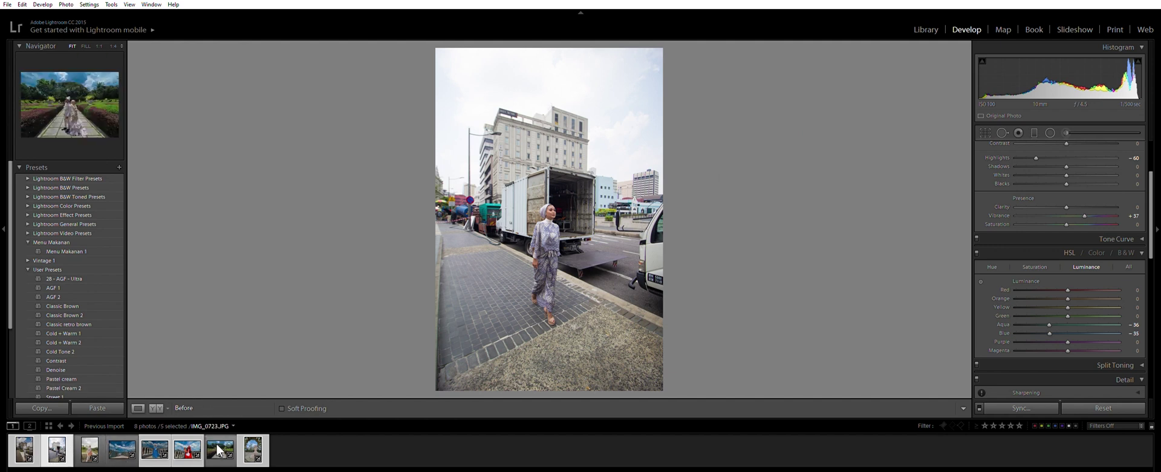
Open the blue-dress portrait, set Shadows to +100 and Blacks to +84, and compare the photo before and after.
{"action": "left_click", "coordinate": [154, 449]}
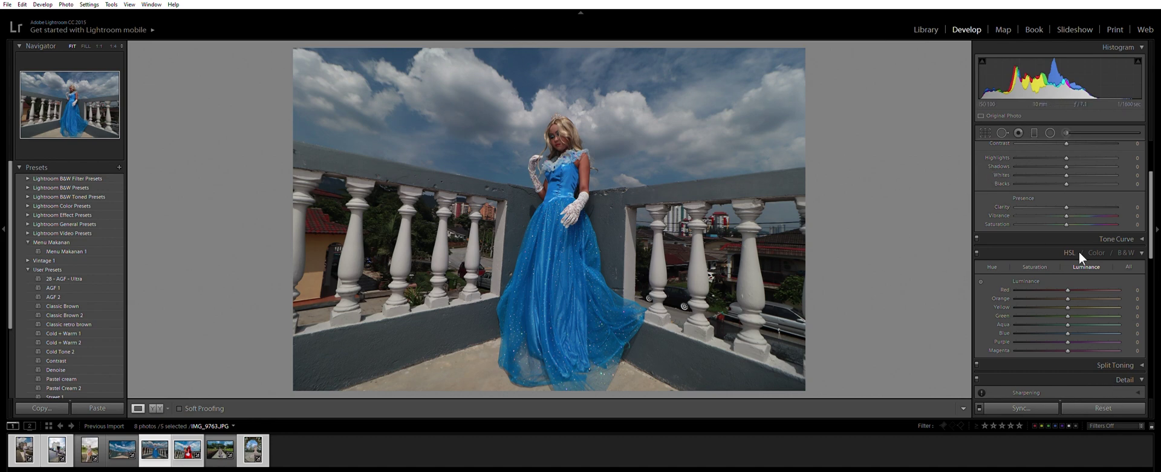
{"action": "scroll", "coordinate": [1089, 236], "scroll_direction": "up", "scroll_amount": 3}
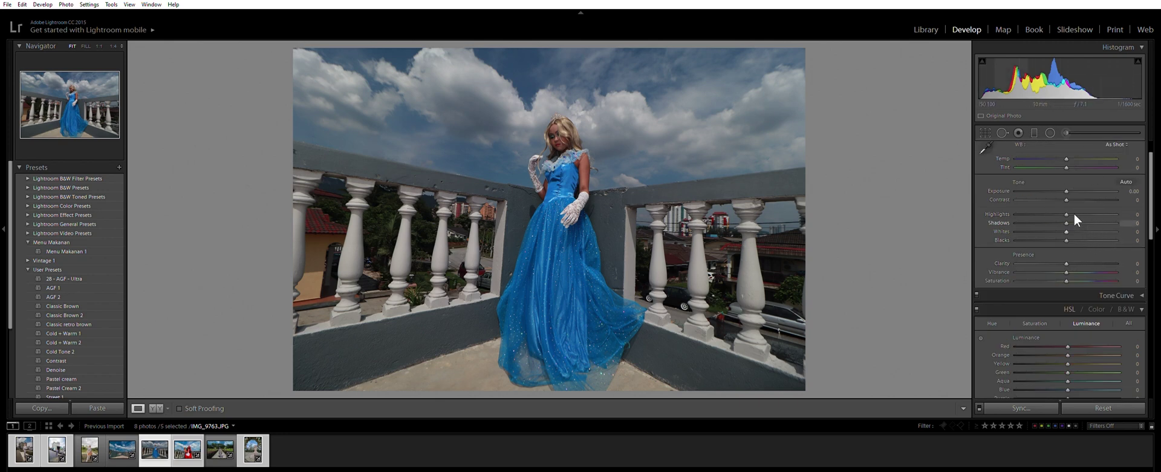
{"action": "left_click_drag", "start_coordinate": [1066, 222], "coordinate": [1123, 210]}
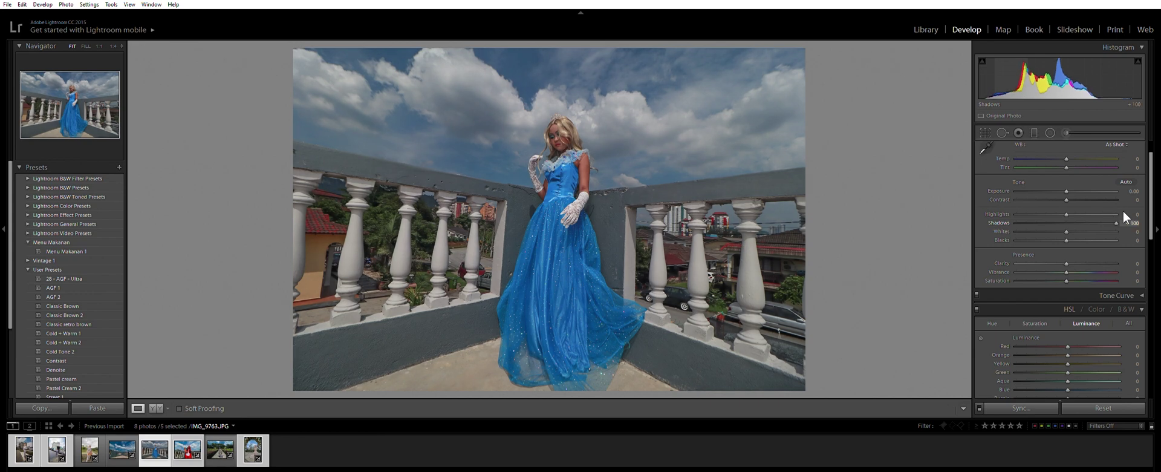
{"action": "left_click_drag", "start_coordinate": [1072, 230], "coordinate": [1108, 230]}
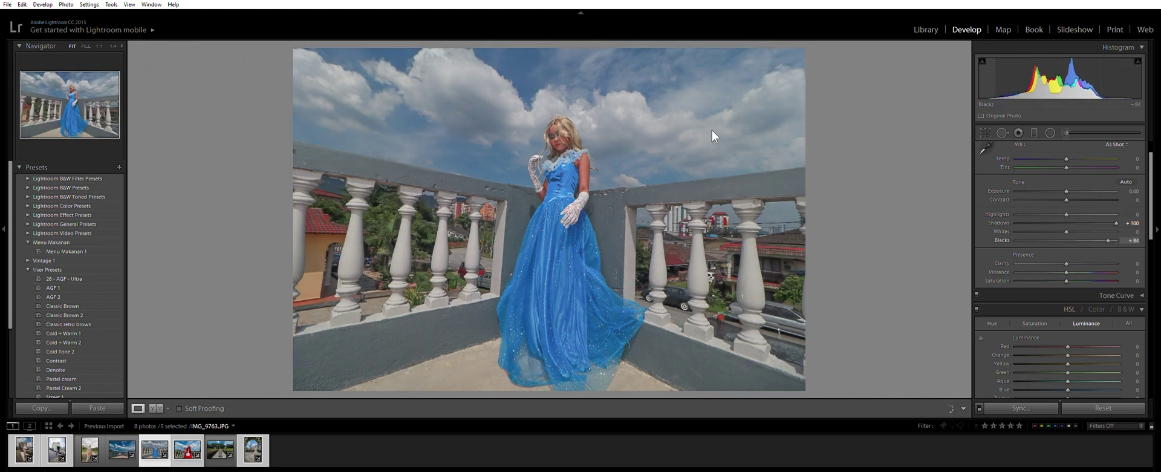
{"action": "key", "text": "backslash"}
{"action": "key", "text": "backslash"}
{"action": "key", "text": "backslash"}
{"action": "key", "text": "backslash"}
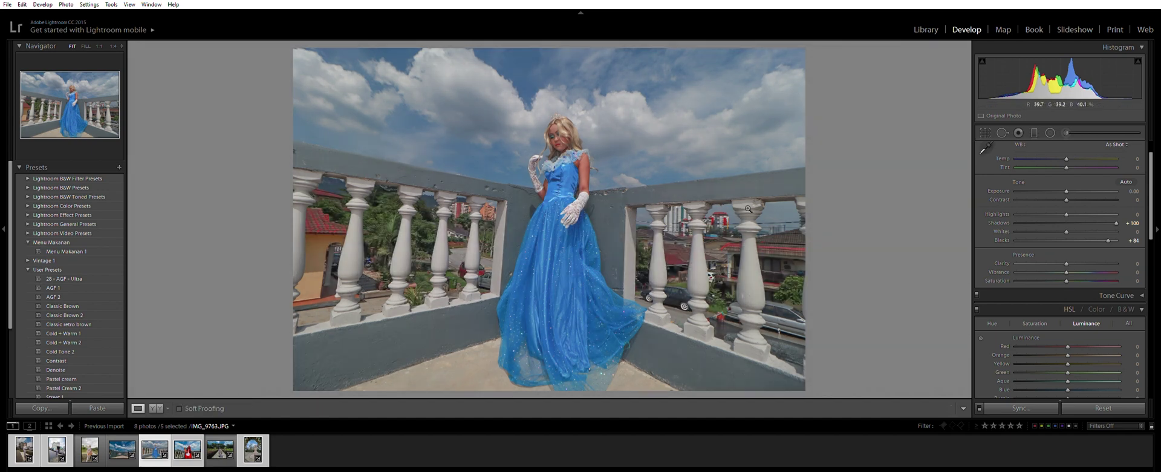
Try to brighten the woman in the blue dress with an Adjustment Brush at Exposure 1.07 and Shadows 37, using Flow 47 and Density 48.
{"action": "left_click", "coordinate": [1067, 132]}
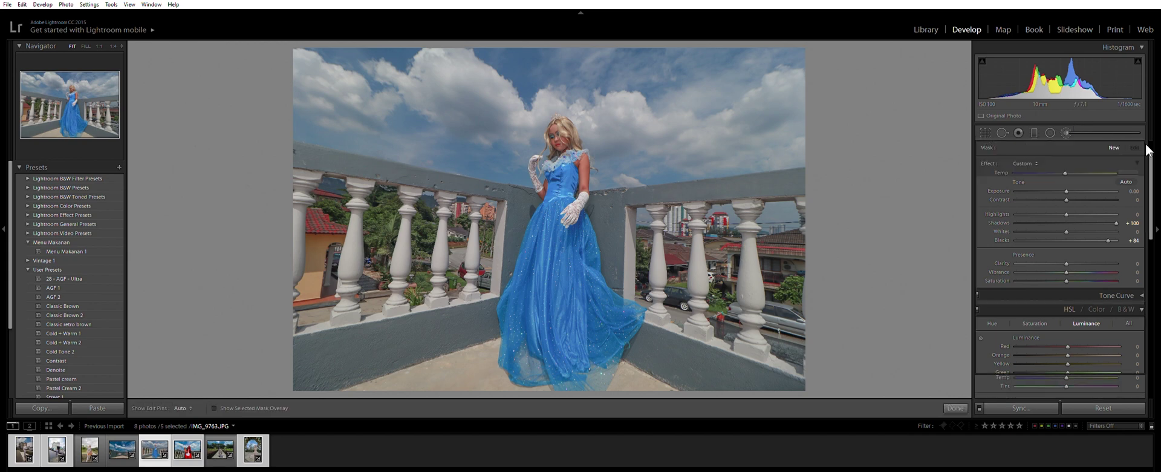
{"action": "double_click", "coordinate": [994, 162]}
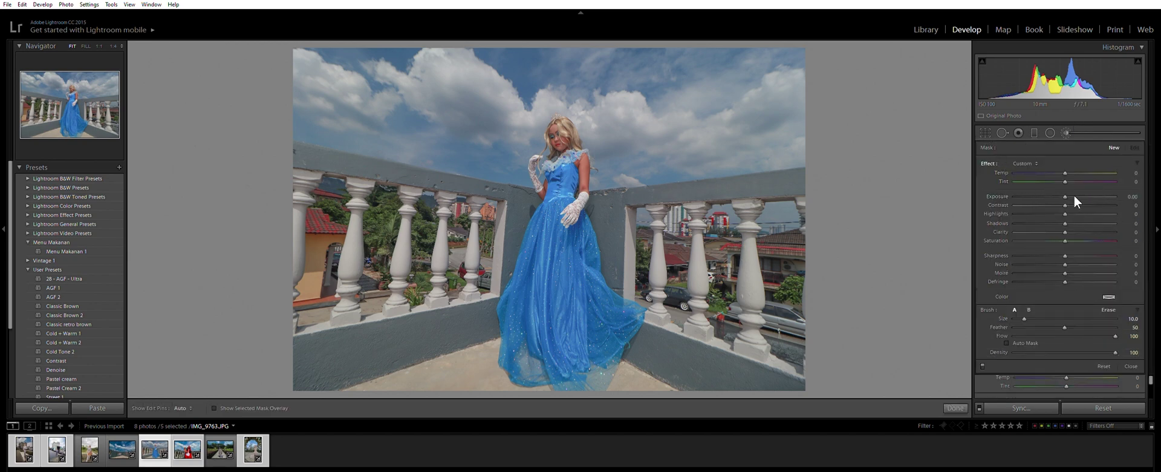
{"action": "left_click", "coordinate": [1074, 223]}
{"action": "left_click_drag", "start_coordinate": [1074, 223], "coordinate": [1083, 224]}
{"action": "left_click", "coordinate": [1079, 197]}
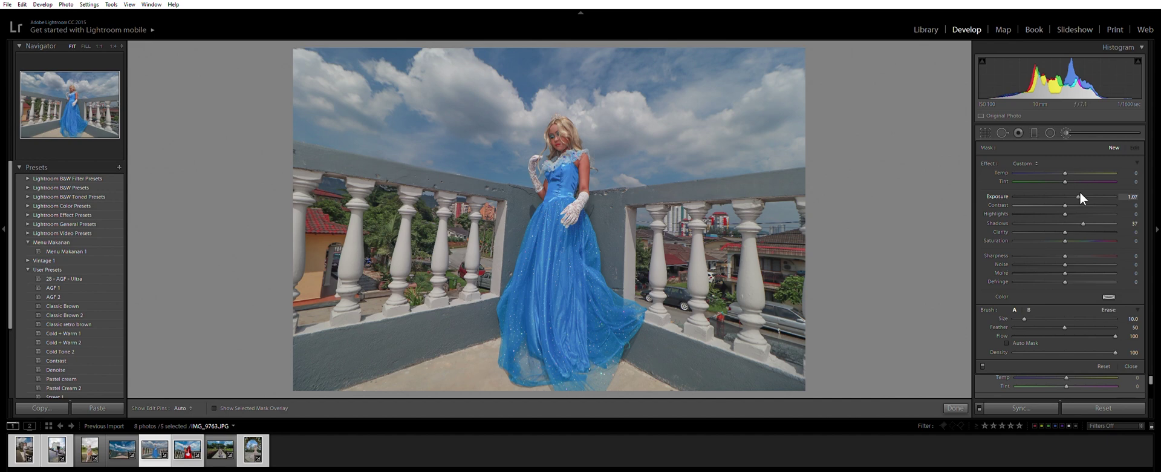
{"action": "mouse_move", "coordinate": [560, 142]}
{"action": "left_mouse_down"}
{"action": "mouse_move", "coordinate": [581, 225]}
{"action": "mouse_move", "coordinate": [554, 385]}
{"action": "mouse_move", "coordinate": [599, 261]}
{"action": "mouse_move", "coordinate": [633, 335]}
{"action": "mouse_move", "coordinate": [556, 348]}
{"action": "mouse_move", "coordinate": [533, 338]}
{"action": "left_mouse_up"}
{"action": "left_click", "coordinate": [1070, 325]}
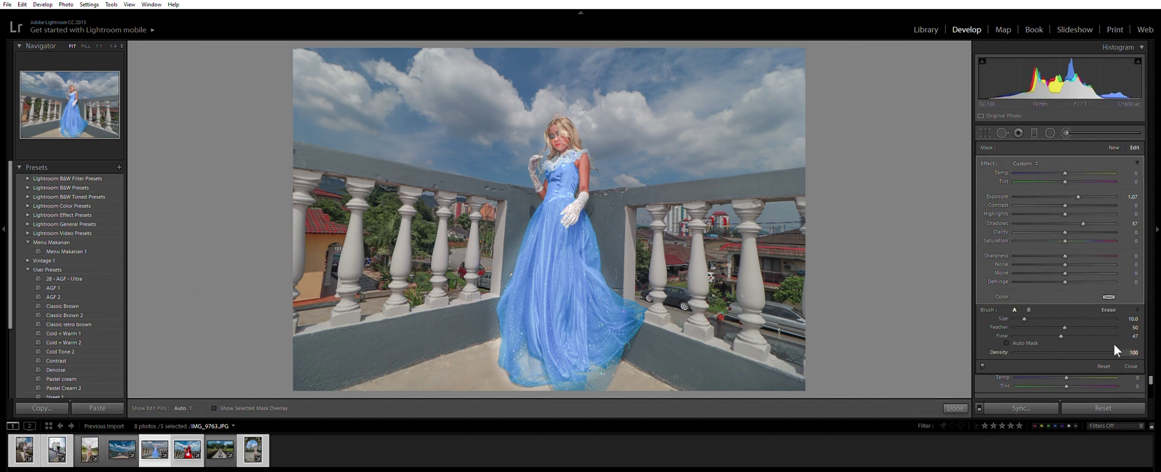
{"action": "left_click", "coordinate": [1063, 352]}
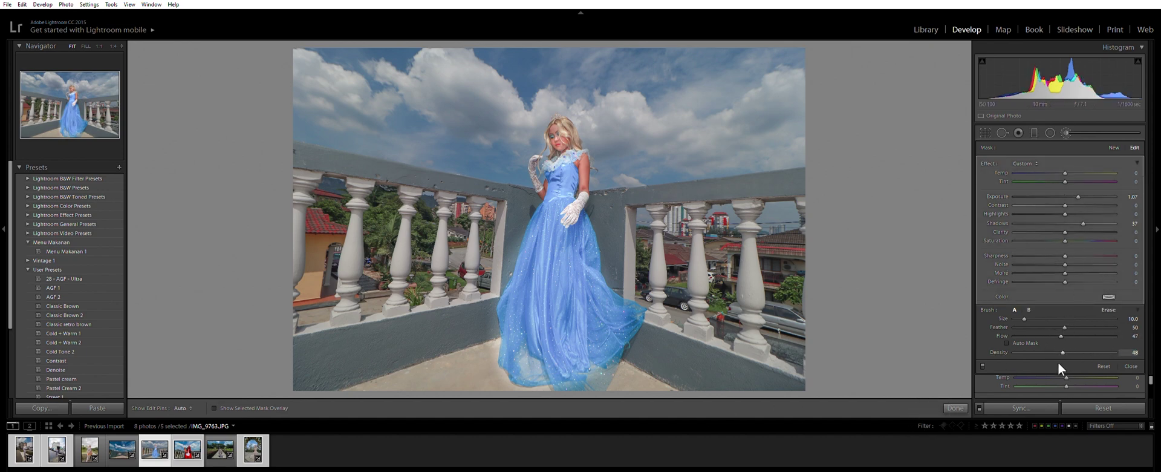
{"action": "left_click", "coordinate": [956, 402]}
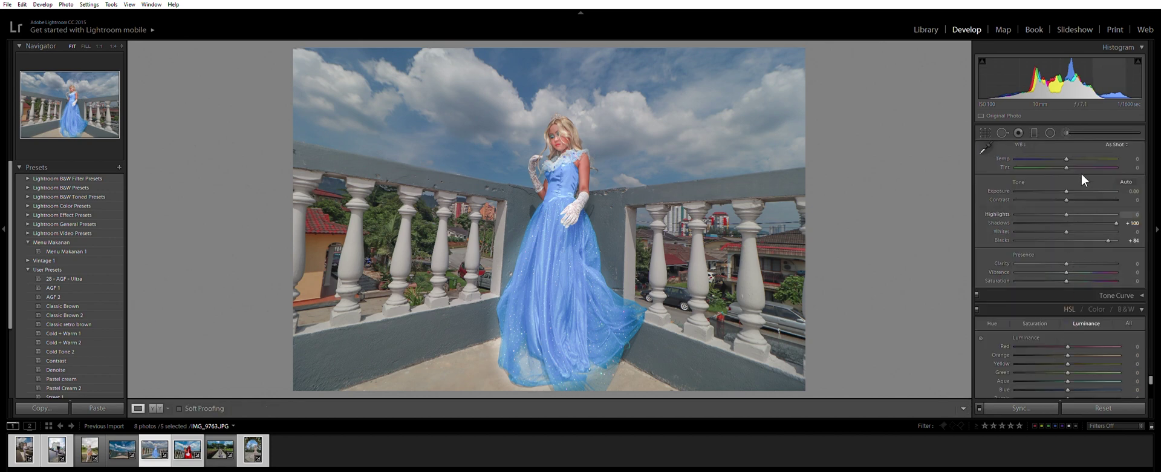
Set the Adjustment Brush to Flow 12 and Density 29 and paint over the skirt of the blue dress.
{"action": "key", "text": "k"}
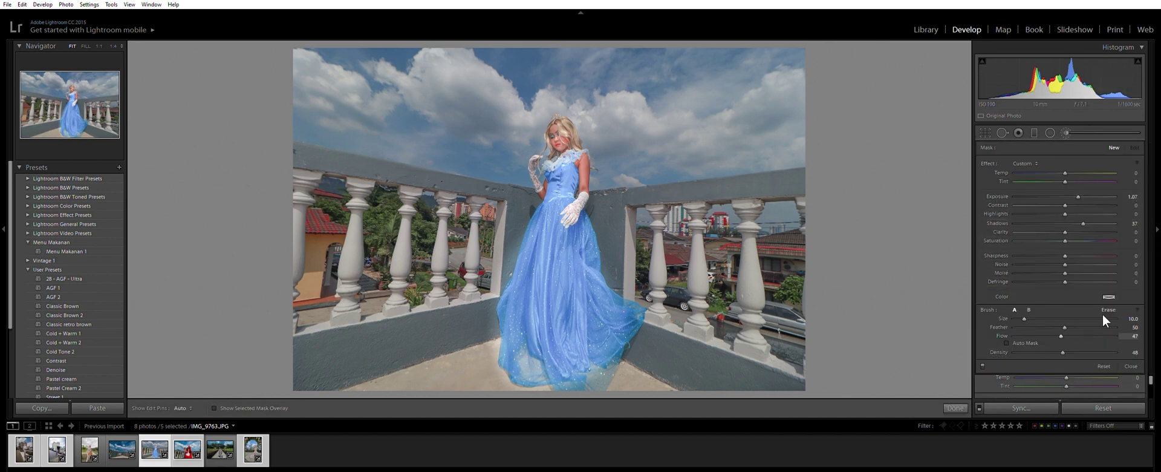
{"action": "left_click", "coordinate": [1103, 361]}
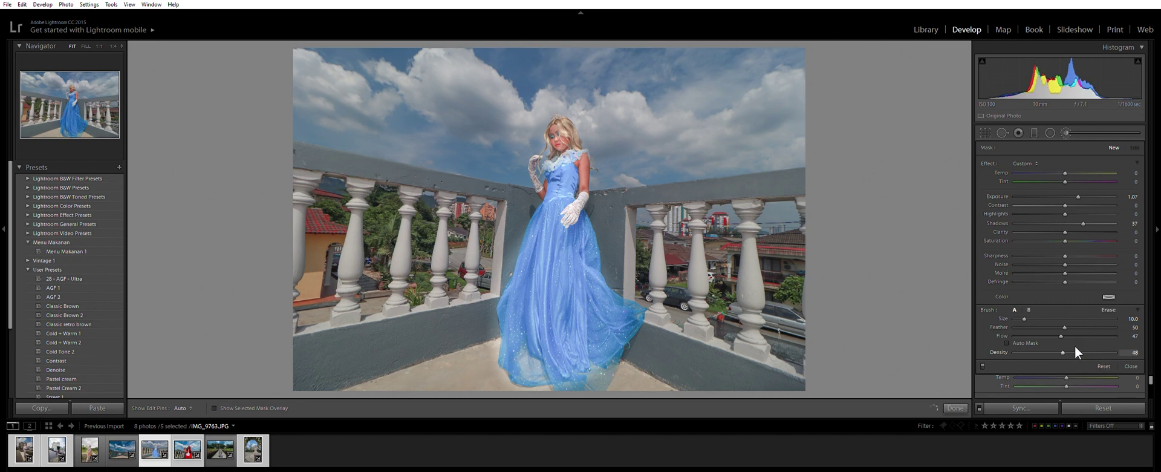
{"action": "mouse_move", "coordinate": [1063, 352]}
{"action": "left_mouse_down"}
{"action": "mouse_move", "coordinate": [1043, 351]}
{"action": "mouse_move", "coordinate": [1039, 325]}
{"action": "mouse_move", "coordinate": [1025, 326]}
{"action": "left_mouse_up"}
{"action": "key", "text": "h"}
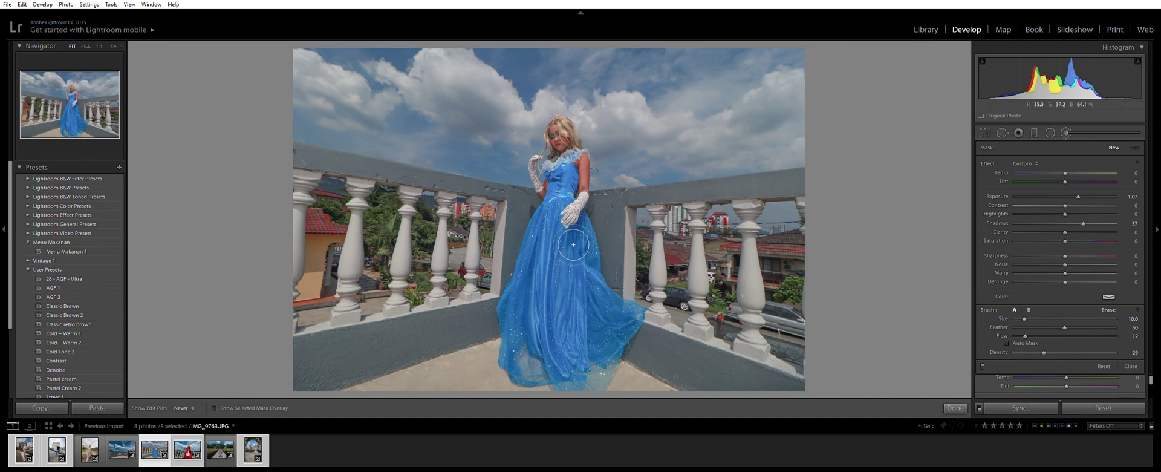
{"action": "left_click_drag", "start_coordinate": [577, 235], "coordinate": [611, 283]}
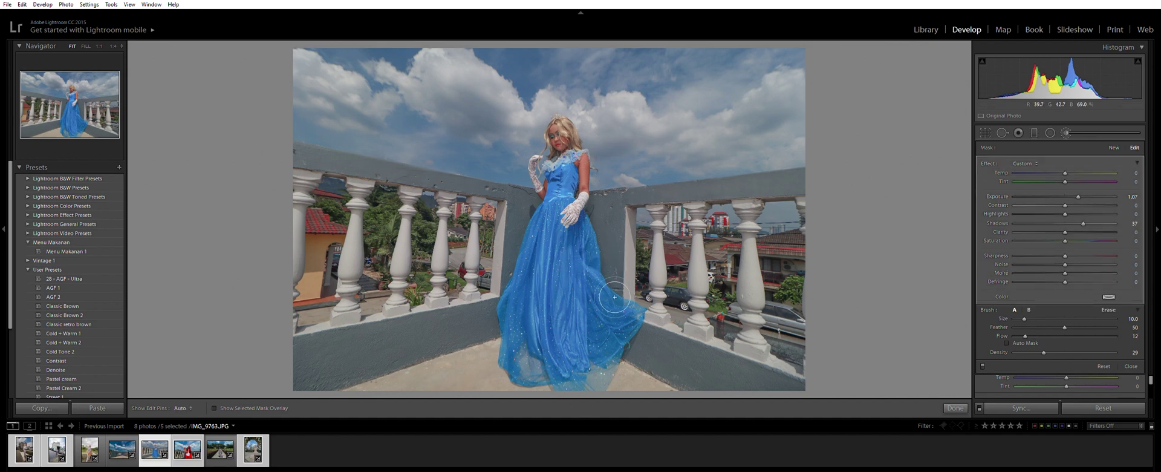
Set the brush to Exposure 4.00, Shadows 76, Flow 48 and Density 49, and paint over the blue dress again.
{"action": "left_click_drag", "start_coordinate": [1083, 189], "coordinate": [1100, 189]}
{"action": "left_click_drag", "start_coordinate": [1083, 223], "coordinate": [1103, 224]}
{"action": "left_click", "coordinate": [1063, 335]}
{"action": "left_click", "coordinate": [1063, 352]}
{"action": "mouse_move", "coordinate": [579, 364]}
{"action": "left_mouse_down"}
{"action": "mouse_move", "coordinate": [547, 260]}
{"action": "mouse_move", "coordinate": [566, 366]}
{"action": "mouse_move", "coordinate": [577, 237]}
{"action": "mouse_move", "coordinate": [630, 336]}
{"action": "mouse_move", "coordinate": [584, 231]}
{"action": "mouse_move", "coordinate": [586, 154]}
{"action": "mouse_move", "coordinate": [597, 229]}
{"action": "left_mouse_up"}
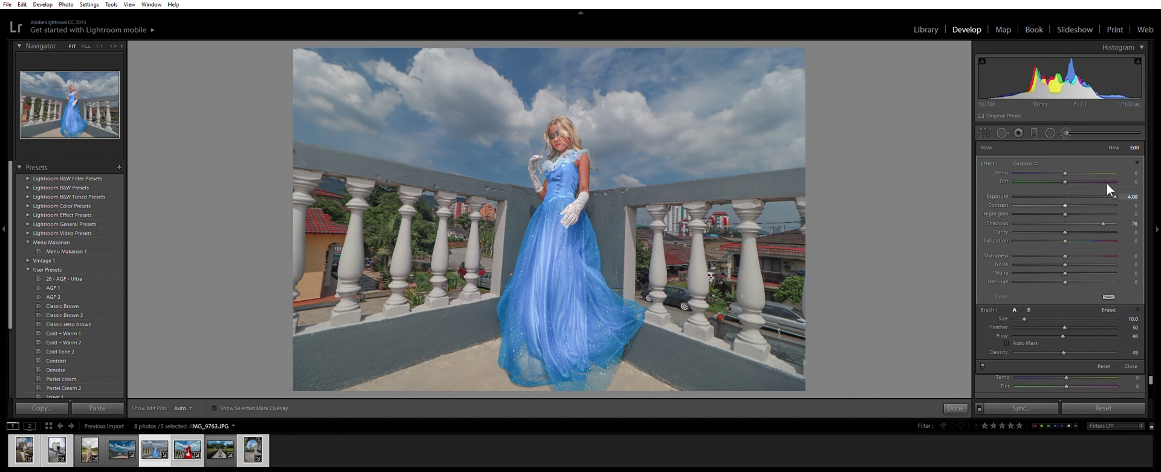
Lower the dress mask's Exposure to 2.15, reduce its Shadows, and finish the brush adjustment.
{"action": "left_click_drag", "start_coordinate": [1108, 188], "coordinate": [1094, 188]}
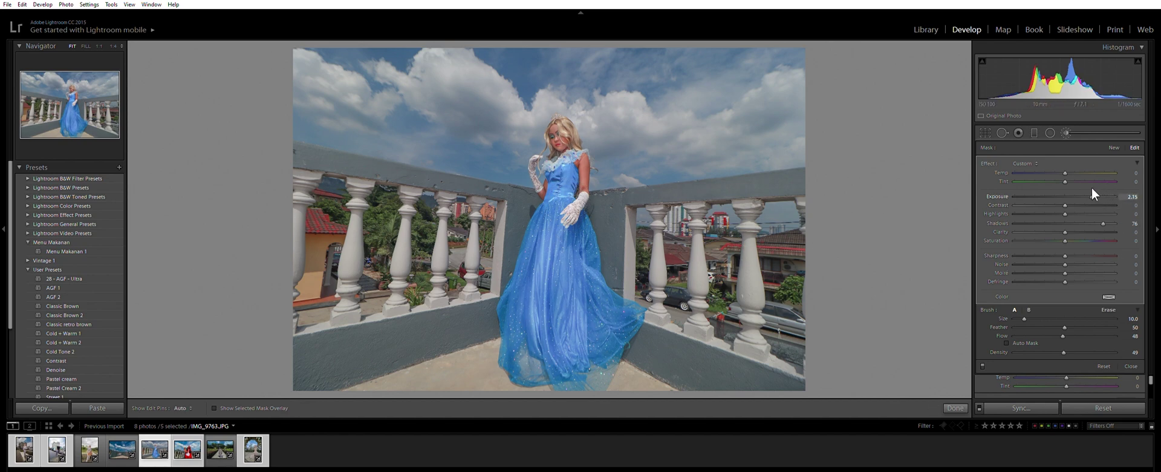
{"action": "left_click_drag", "start_coordinate": [1092, 222], "coordinate": [1081, 222]}
{"action": "left_click", "coordinate": [955, 406]}
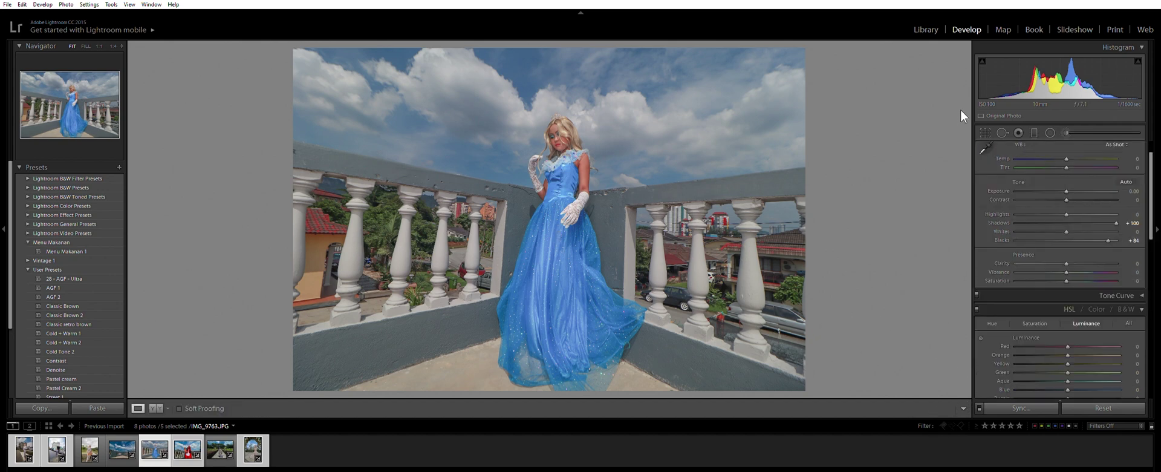
Return to the Library, compare the brightened portrait with the others, and show the grid with no photos selected.
{"action": "left_click", "coordinate": [923, 21]}
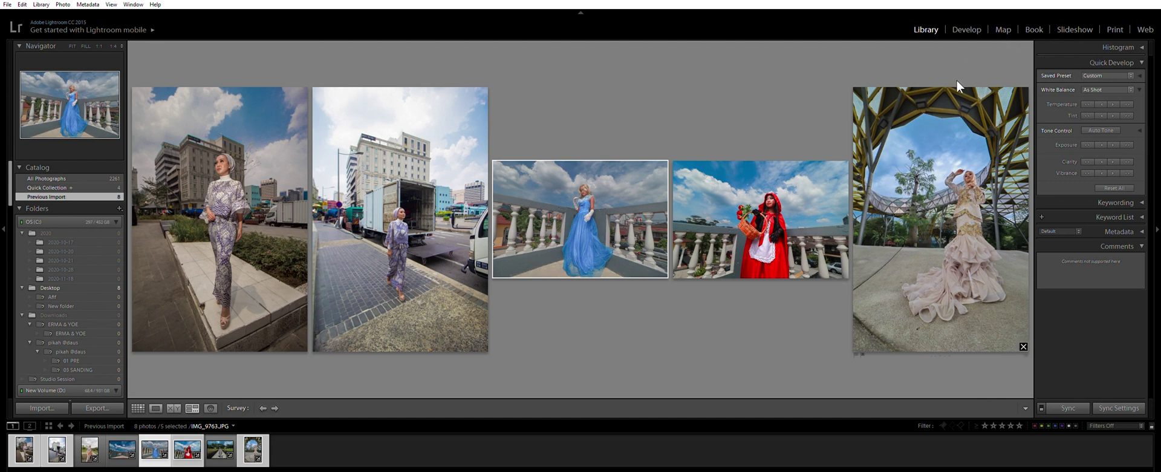
{"action": "left_click", "coordinate": [139, 407]}
{"action": "left_click", "coordinate": [775, 283]}
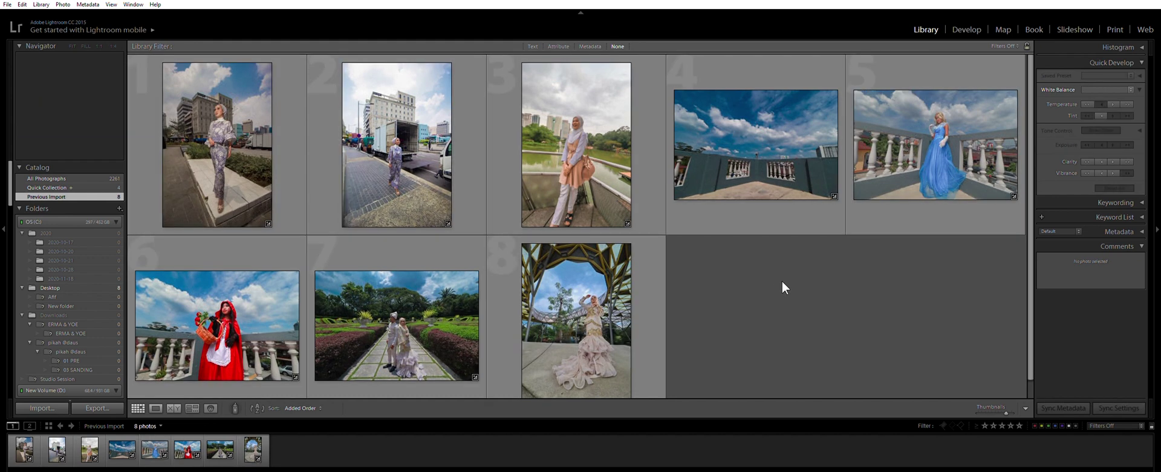